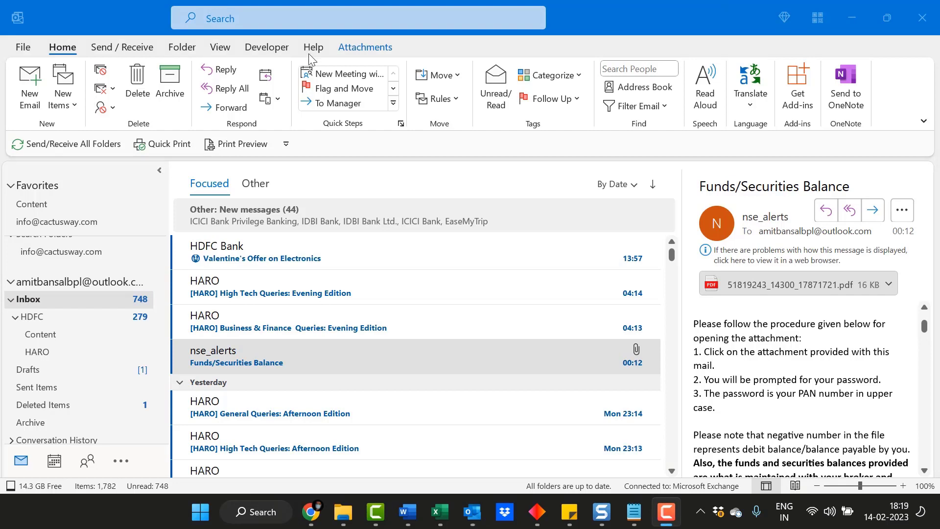
Start a new email and open the Signatures and Stationery dialog from its Signature menu.
{"action": "left_click", "coordinate": [74, 4]}
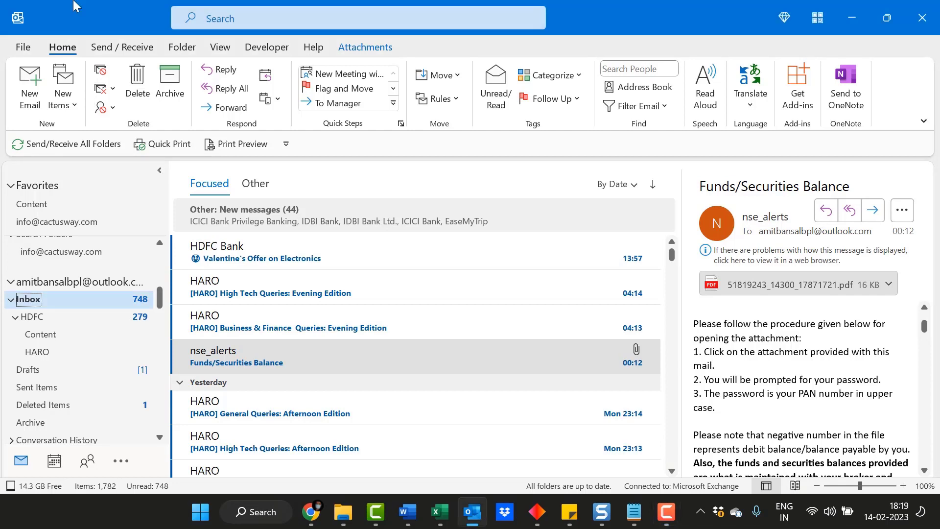
{"action": "left_click", "coordinate": [33, 88]}
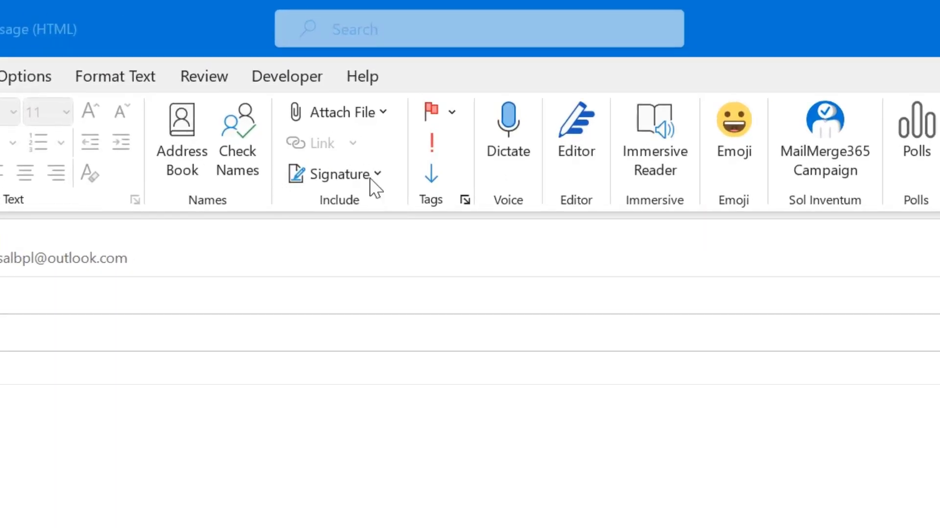
{"action": "left_click", "coordinate": [365, 175]}
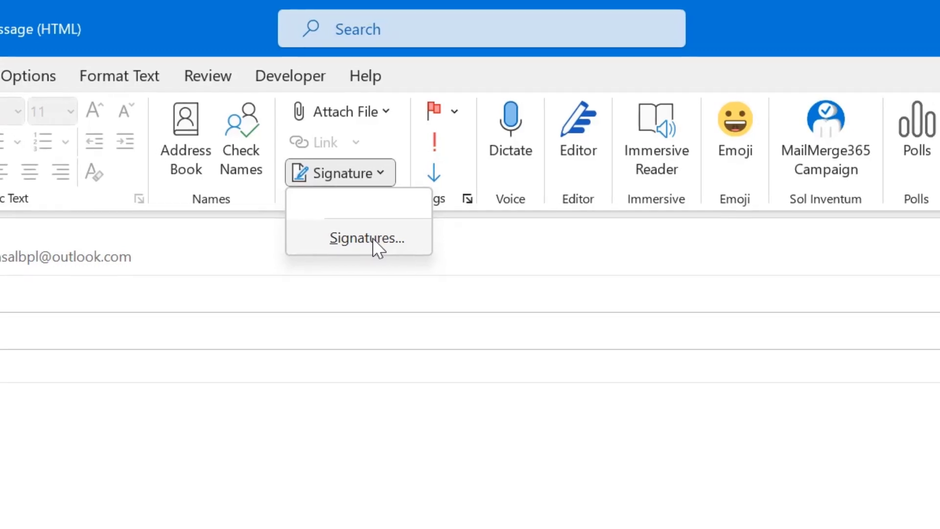
{"action": "left_click", "coordinate": [371, 238]}
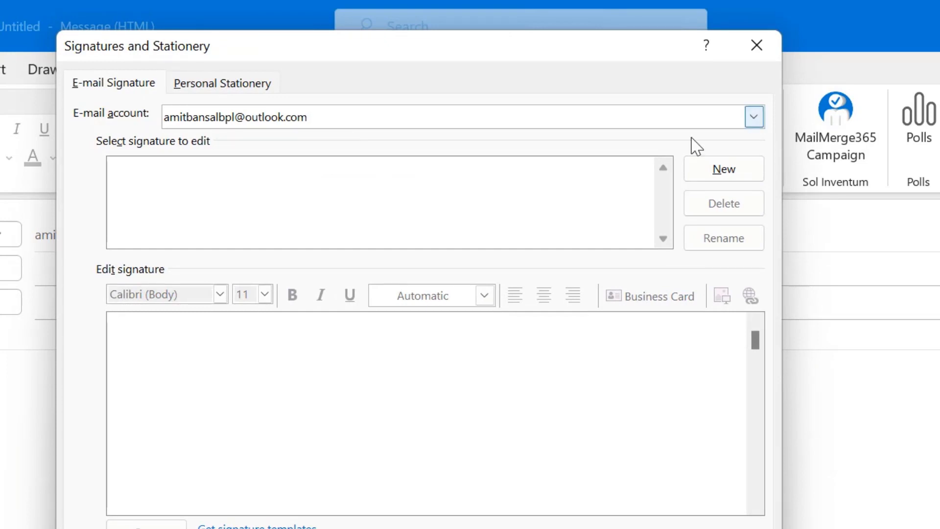
{"action": "left_click", "coordinate": [754, 117]}
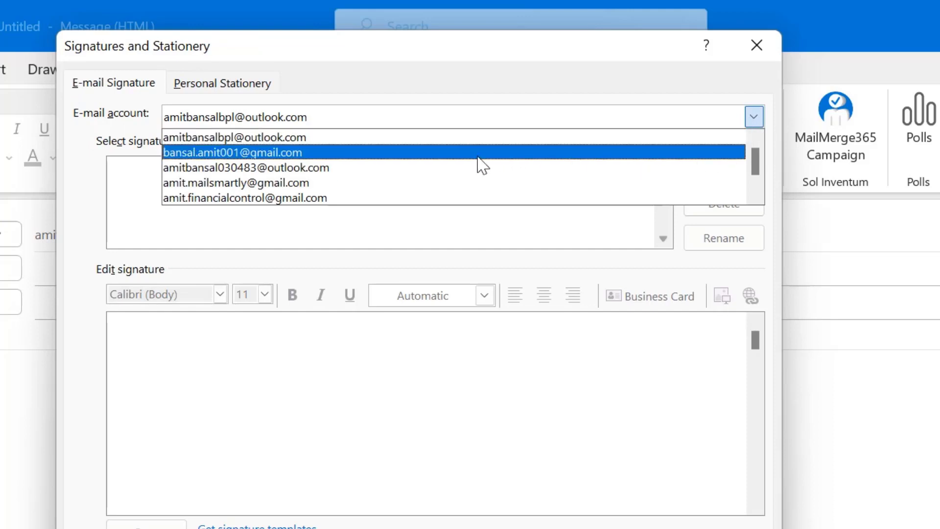
{"action": "scroll", "coordinate": [479, 163], "scroll_direction": "down", "scroll_amount": 1}
{"action": "scroll", "coordinate": [478, 169], "scroll_direction": "up", "scroll_amount": 1}
{"action": "scroll", "coordinate": [477, 169], "scroll_direction": "down", "scroll_amount": 1}
{"action": "scroll", "coordinate": [479, 169], "scroll_direction": "down", "scroll_amount": 1}
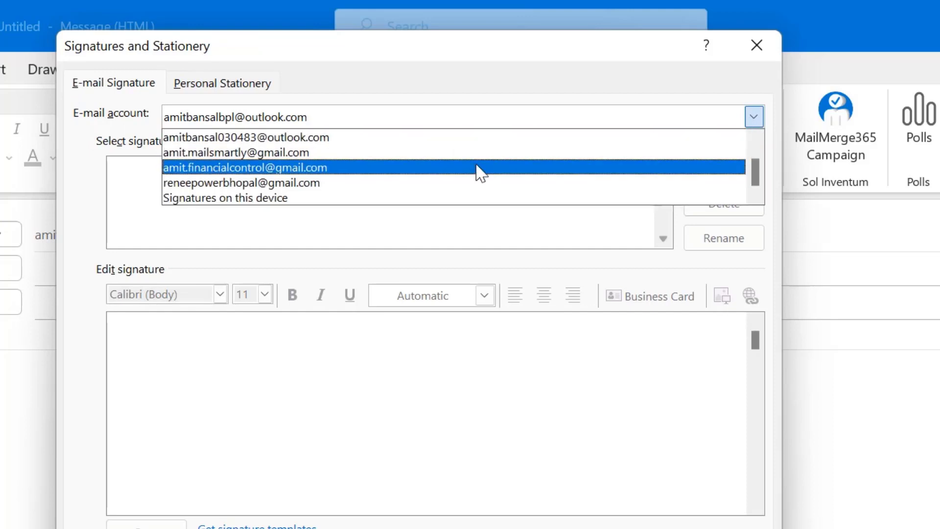
{"action": "scroll", "coordinate": [455, 164], "scroll_direction": "up", "scroll_amount": 1}
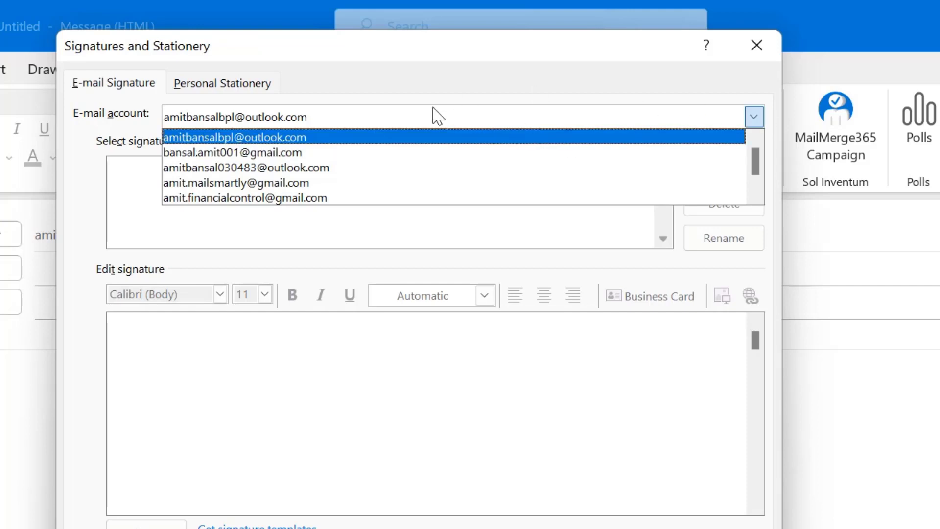
{"action": "left_click", "coordinate": [621, 78]}
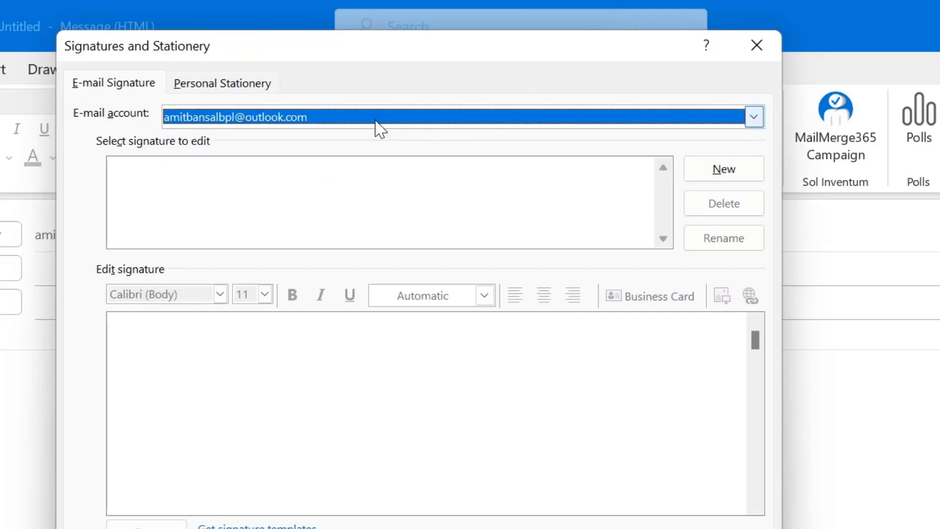
{"action": "left_click", "coordinate": [270, 187]}
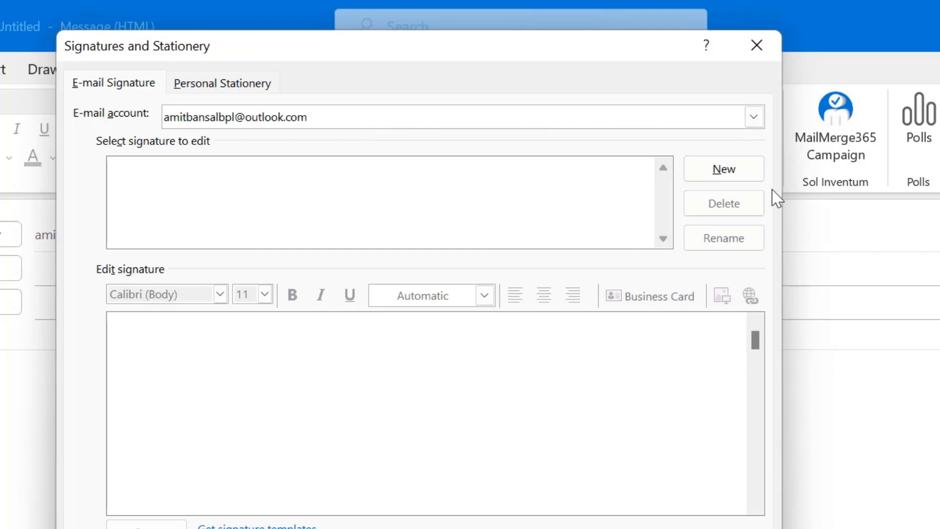
Create a new signature named 'Personal' and place the cursor in its empty body.
{"action": "left_click", "coordinate": [727, 172]}
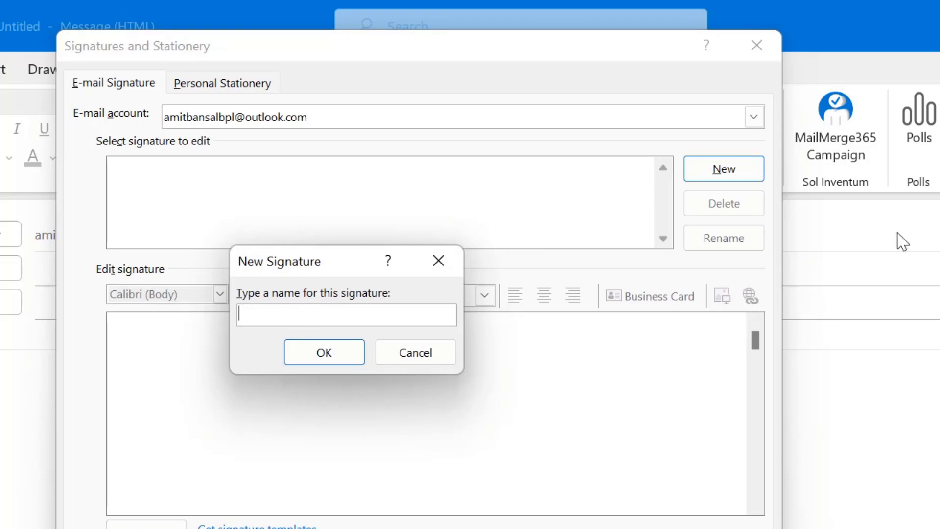
{"action": "type", "text": "Personal"}
{"action": "key", "text": "Return"}
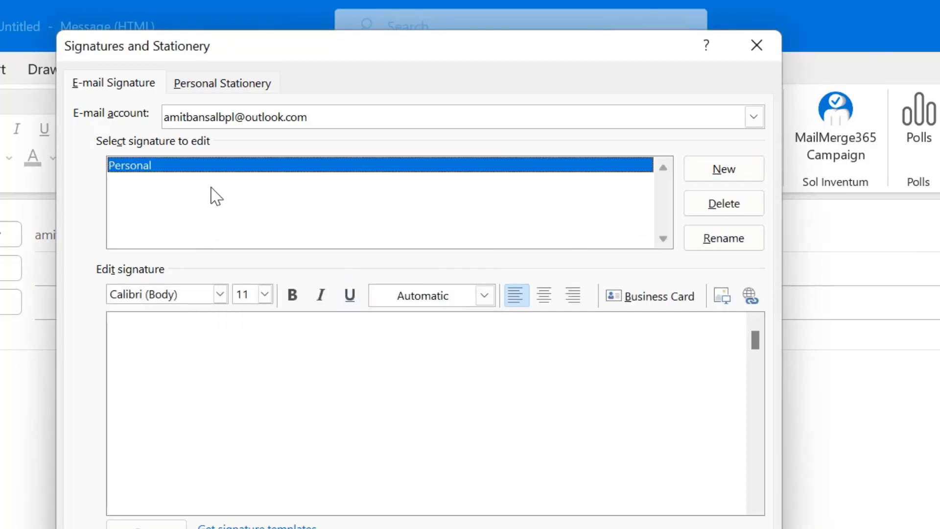
{"action": "left_click", "coordinate": [350, 396]}
Type Regards, the sender's name and 'Manager (Audit)' on separate signature lines.
{"action": "type", "text": "Reagrds"}
{"action": "key", "text": "Return"}
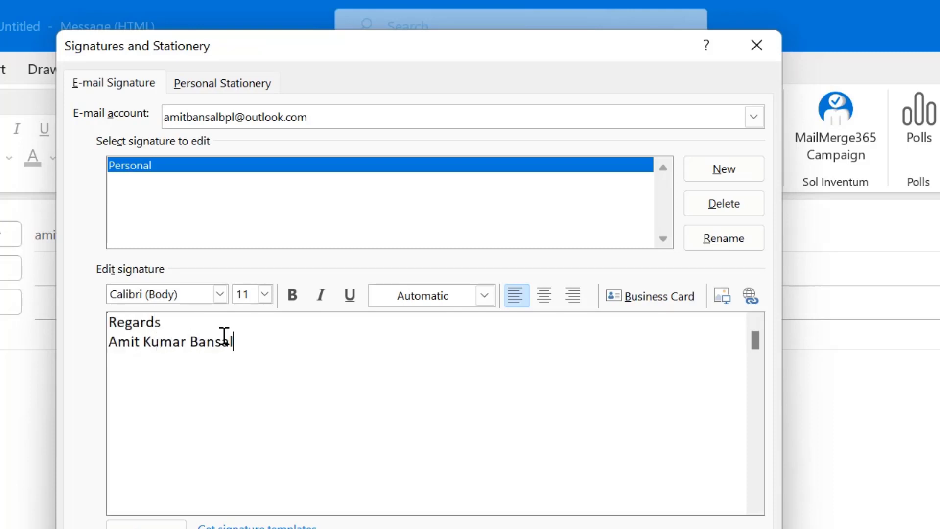
{"action": "key", "text": "Return"}
{"action": "type", "text": "Manager (Audit"}
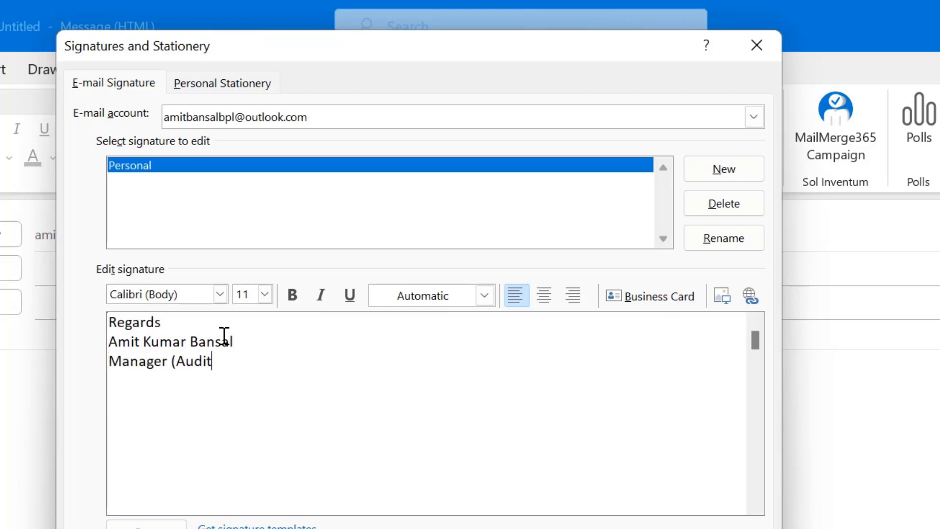
{"action": "type", "text": ")"}
{"action": "key", "text": "Return"}
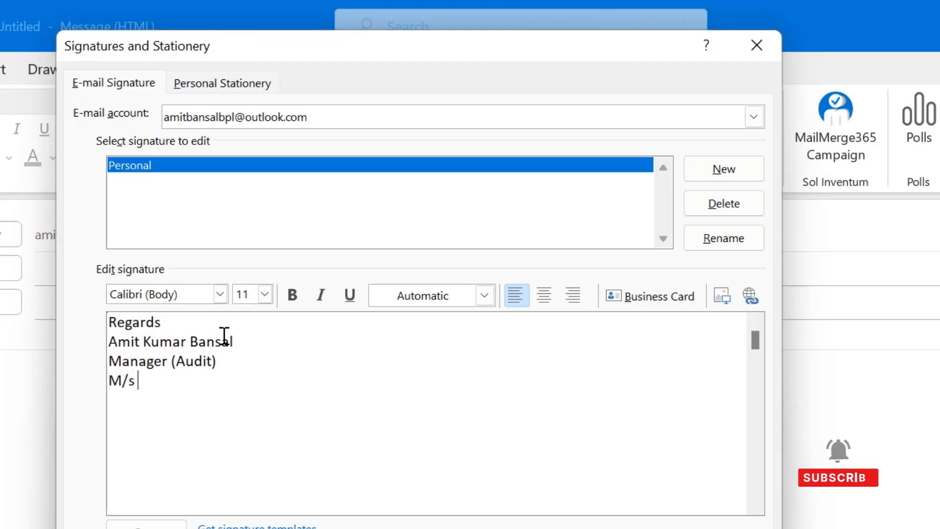
Add the company name, phone number and an 'email id :-' line with the sender's e-mail address.
{"action": "key", "text": "Return"}
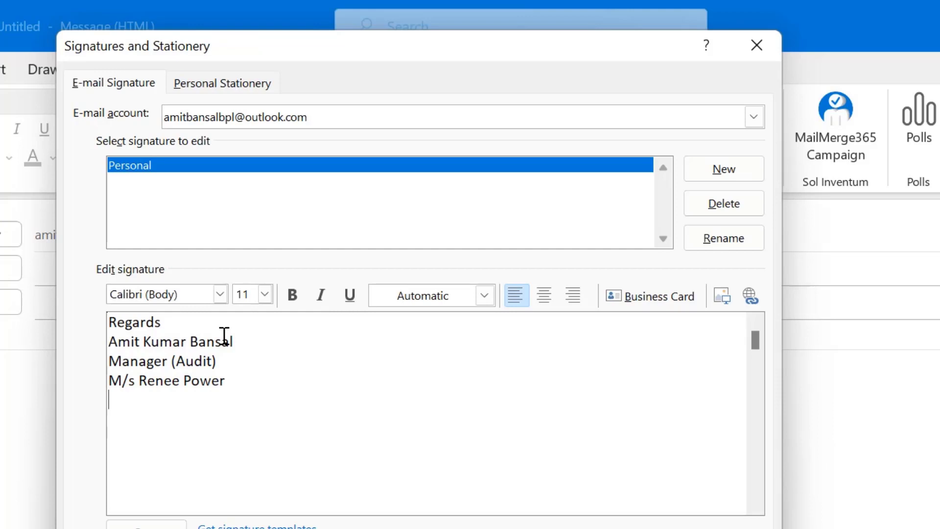
{"action": "key", "text": "Return"}
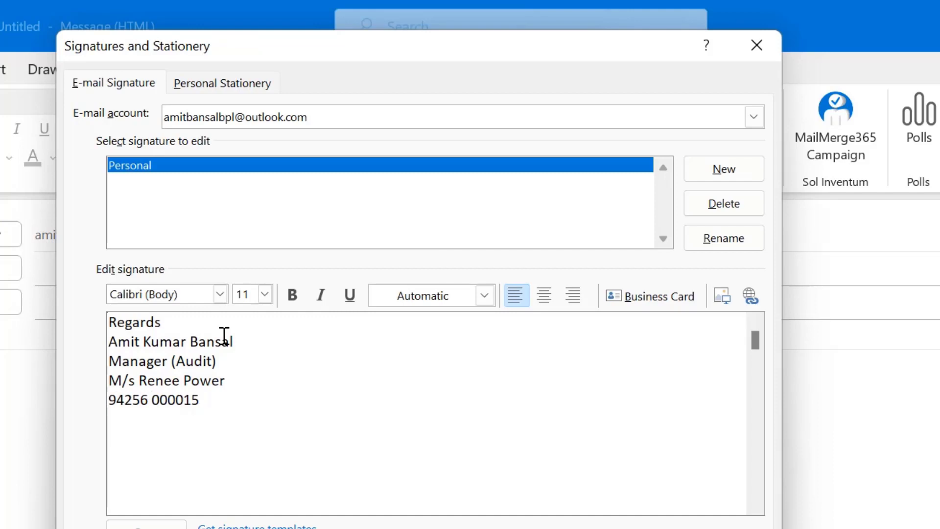
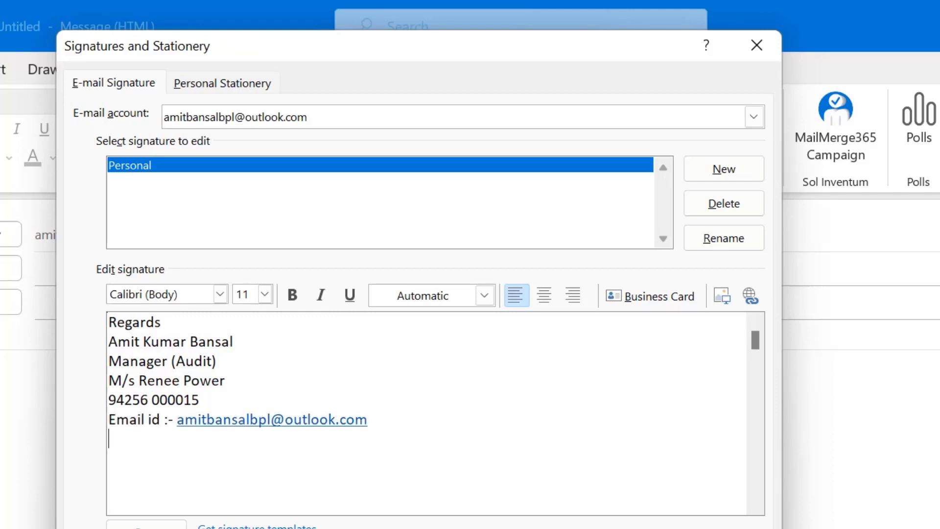
{"action": "left_click", "coordinate": [317, 419]}
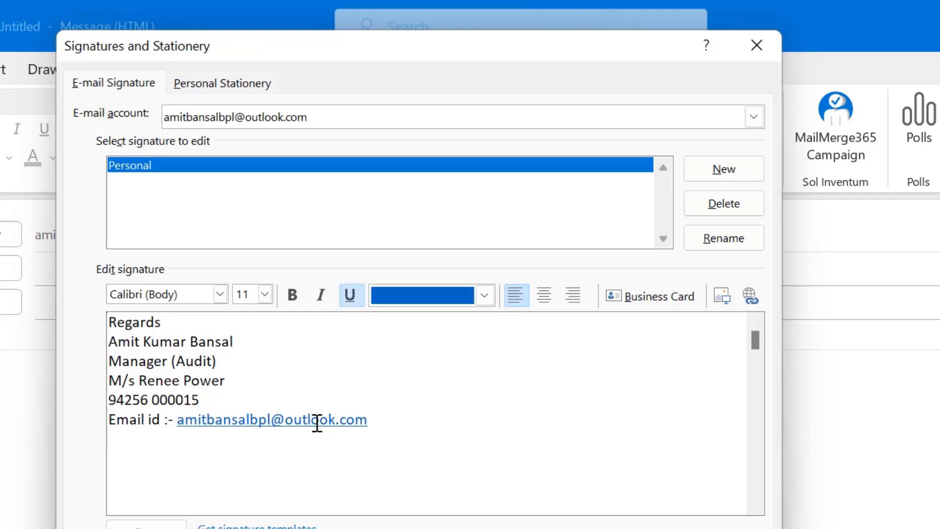
{"action": "left_click", "coordinate": [386, 419]}
{"action": "key", "text": "Down"}
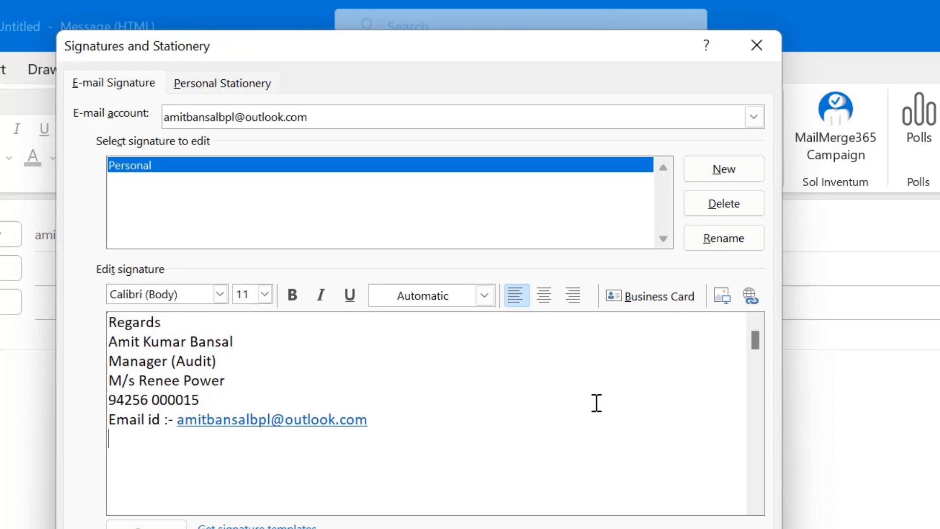
Select all the signature text and set it to Verdana, size 14, regular weight.
{"action": "left_click_drag", "start_coordinate": [400, 447], "coordinate": [130, 298]}
{"action": "left_click_drag", "start_coordinate": [493, 438], "coordinate": [83, 311]}
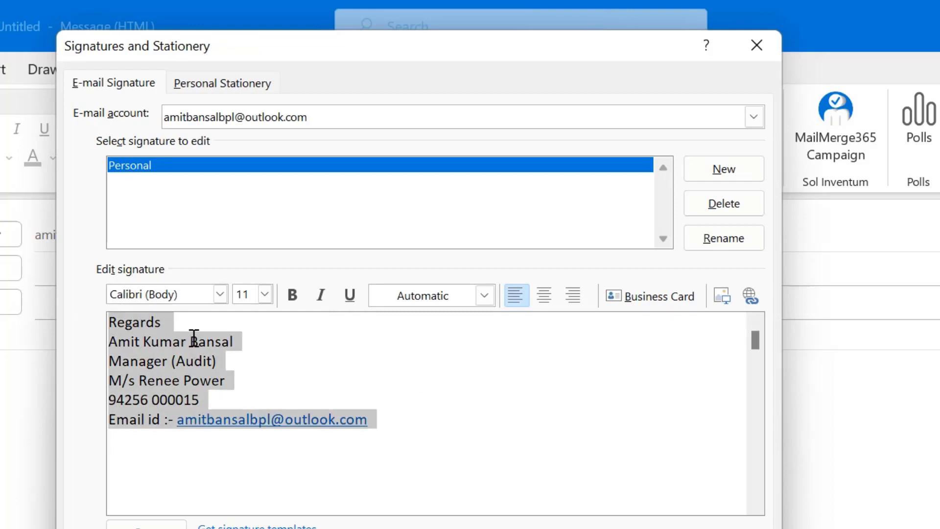
{"action": "key", "text": "ctrl+a"}
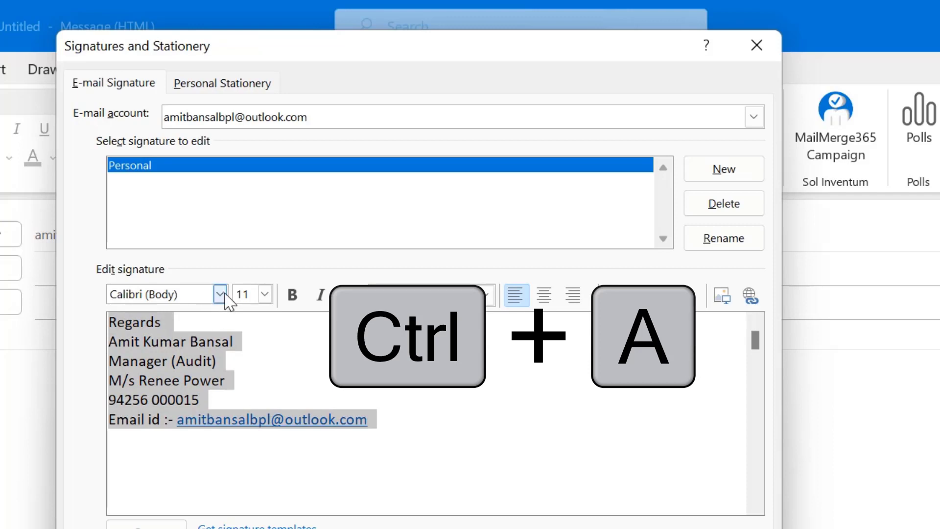
{"action": "left_click", "coordinate": [220, 294]}
{"action": "left_click", "coordinate": [195, 421]}
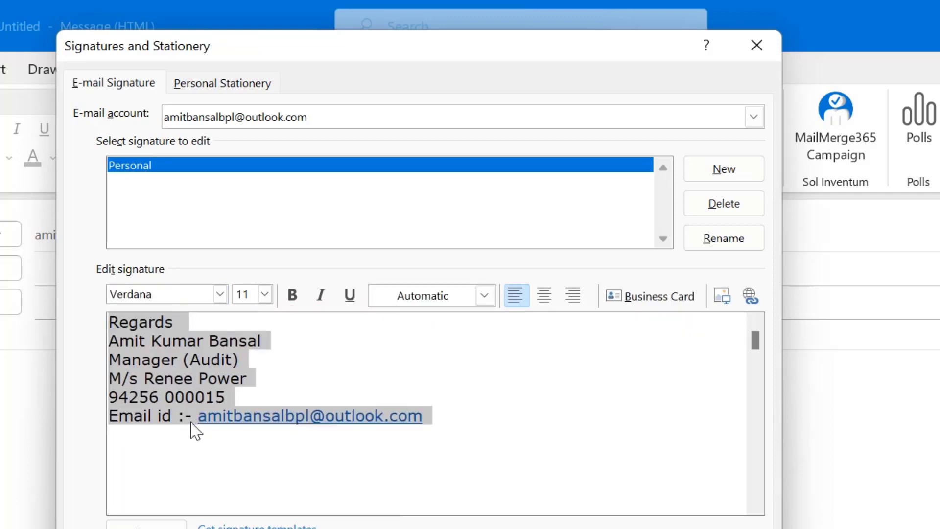
{"action": "left_click", "coordinate": [265, 295]}
{"action": "left_click", "coordinate": [241, 389]}
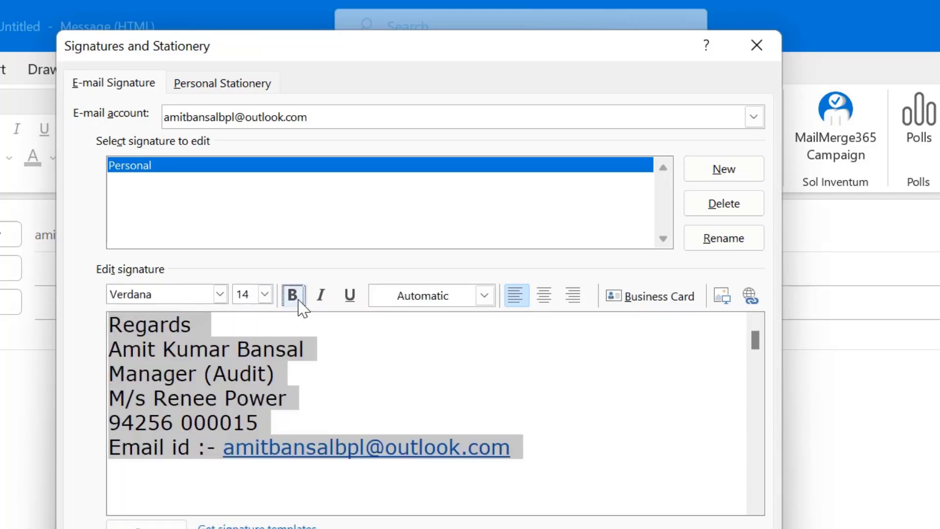
{"action": "left_click", "coordinate": [296, 300]}
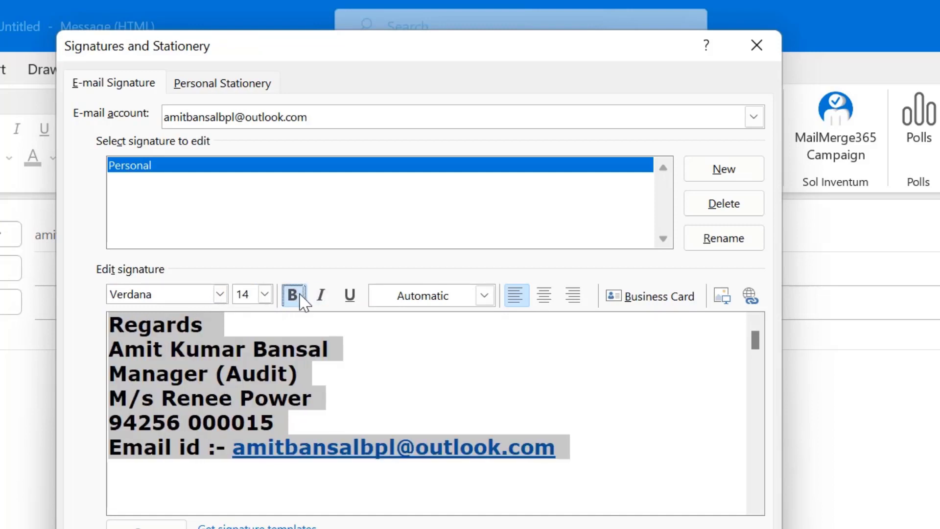
{"action": "left_click", "coordinate": [297, 301]}
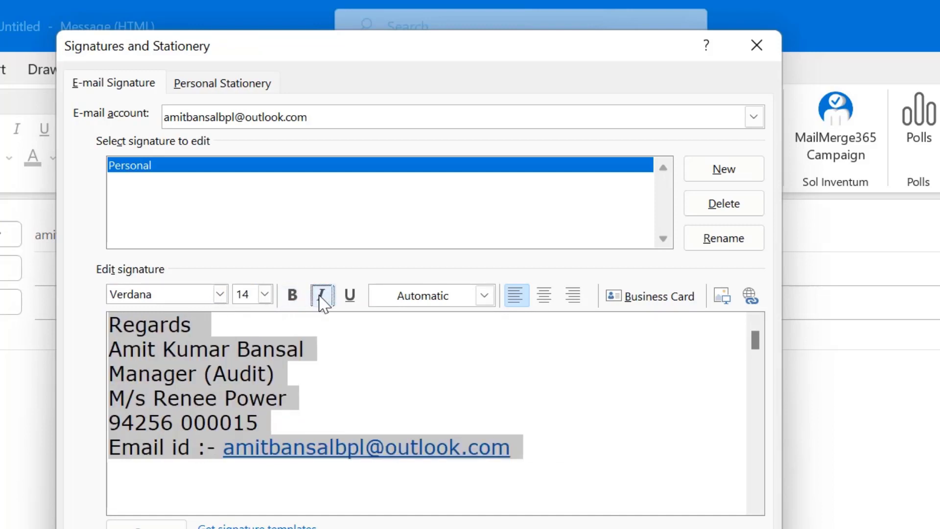
{"action": "left_click", "coordinate": [484, 296]}
{"action": "left_click", "coordinate": [524, 300]}
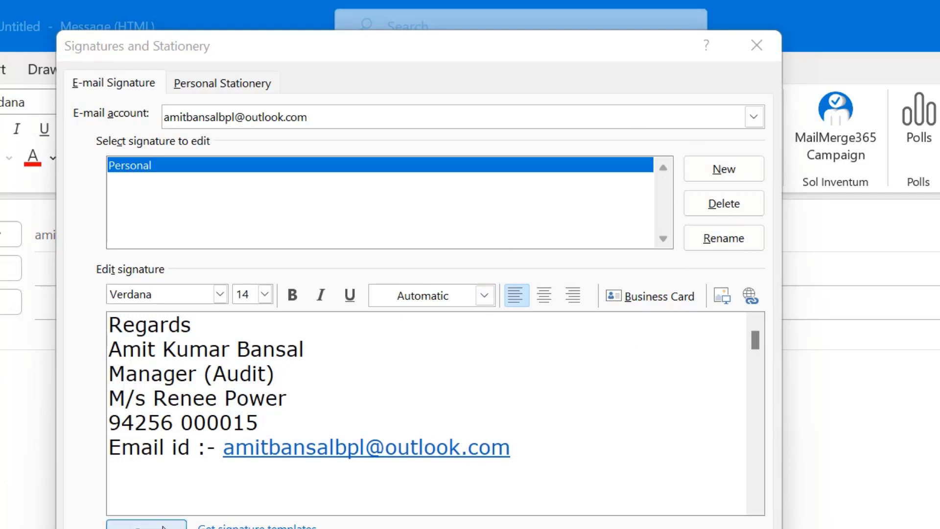
Choose Personal for both New messages and Replies/forwards, then close the dialog with OK.
{"action": "left_click", "coordinate": [270, 512]}
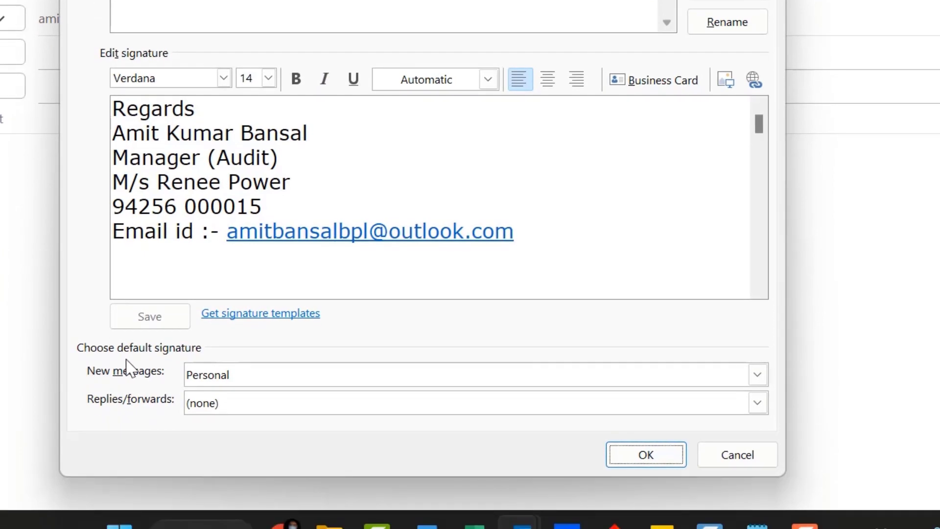
{"action": "left_click", "coordinate": [196, 372]}
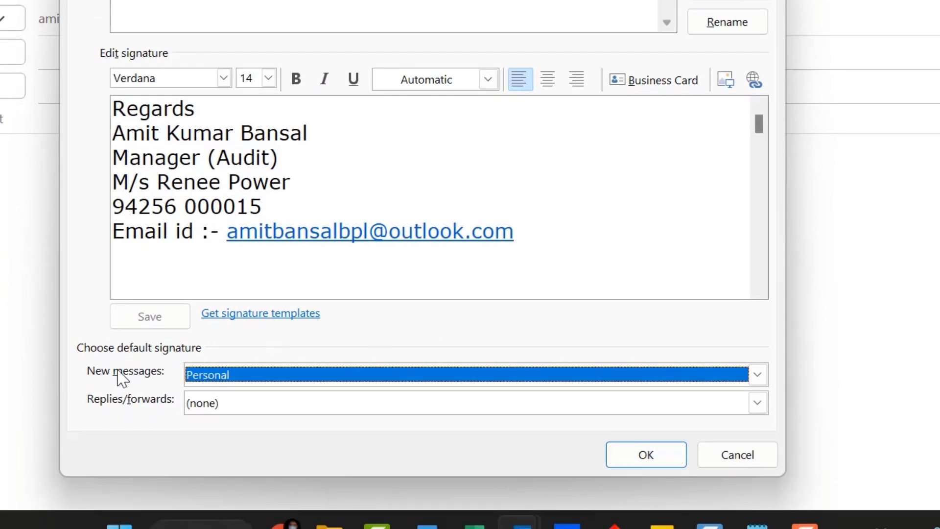
{"action": "left_click", "coordinate": [263, 384]}
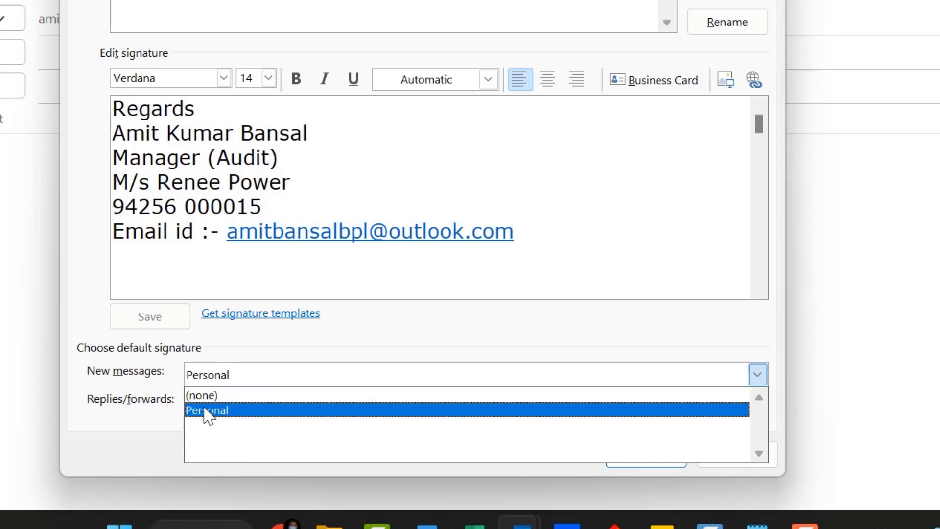
{"action": "left_click", "coordinate": [205, 411]}
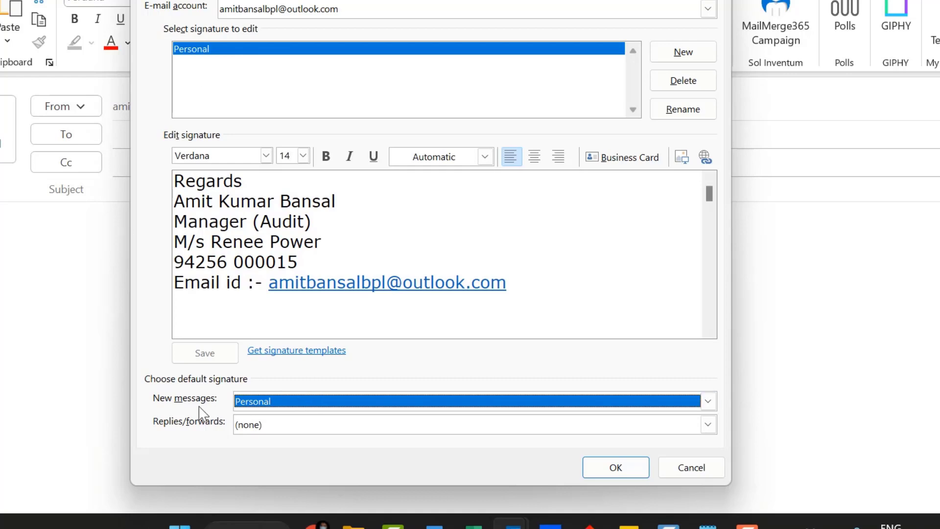
{"action": "left_click", "coordinate": [297, 428]}
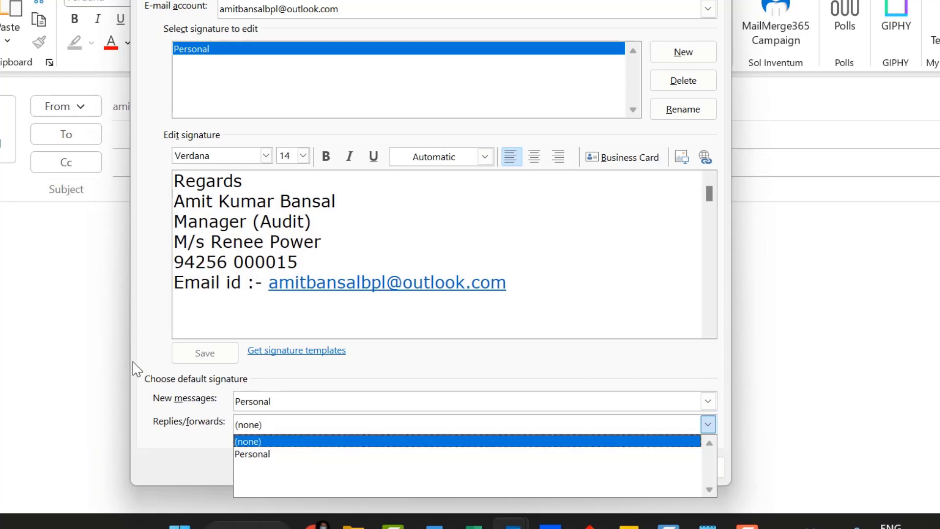
{"action": "left_click", "coordinate": [263, 454]}
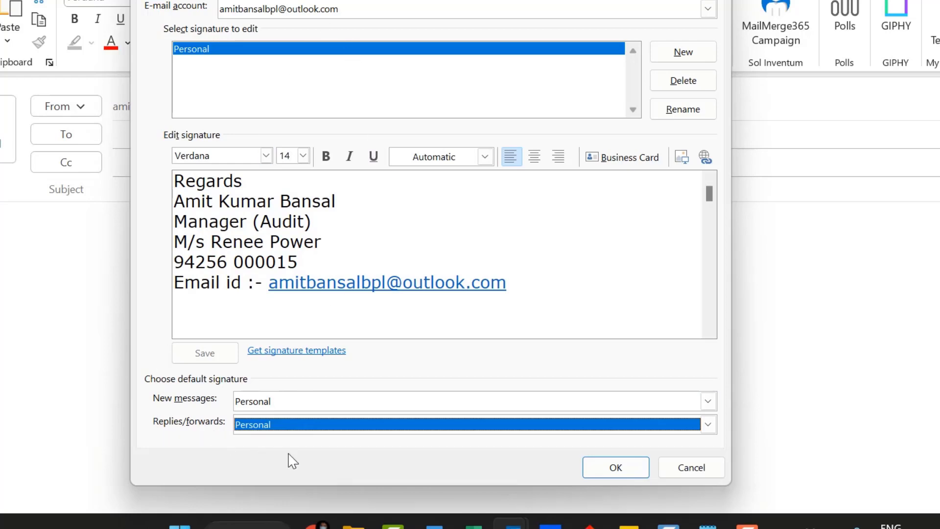
{"action": "left_click", "coordinate": [599, 469]}
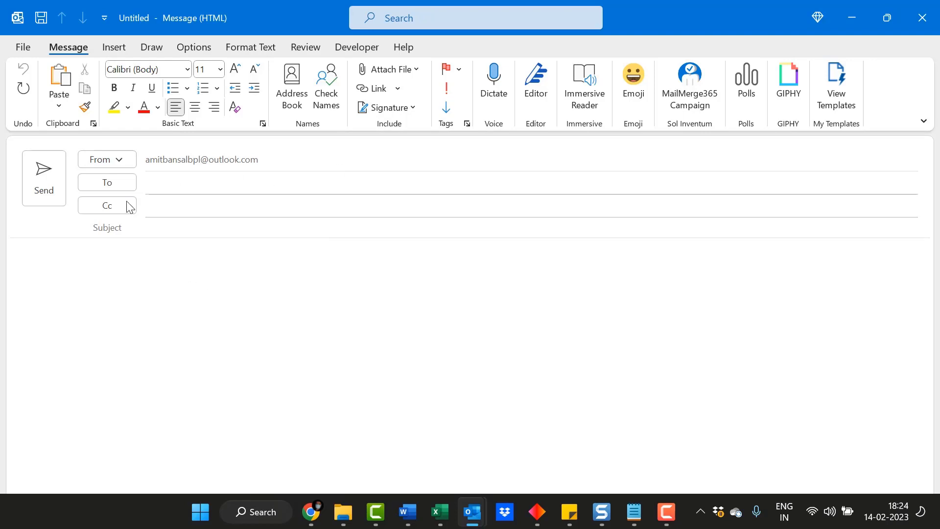
Insert the Personal signature into the untitled message body to preview it.
{"action": "left_click", "coordinate": [409, 111]}
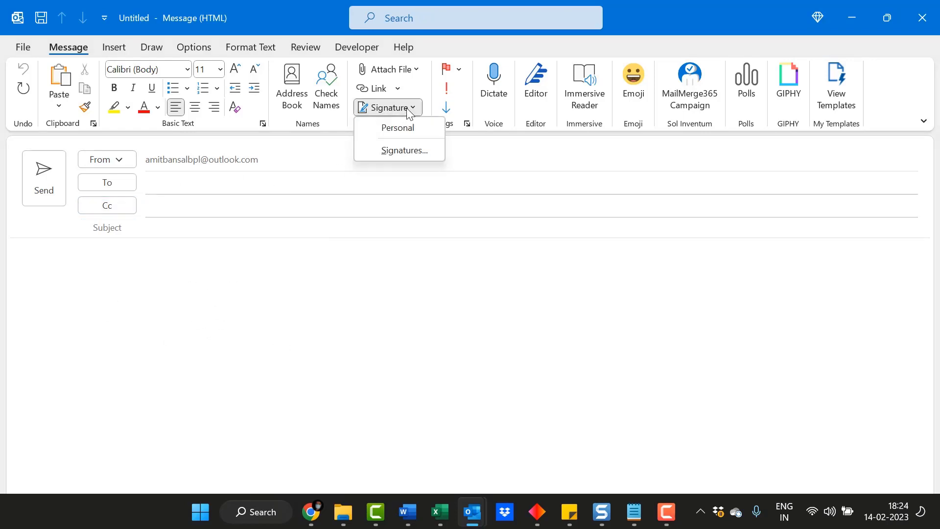
{"action": "left_click", "coordinate": [410, 128]}
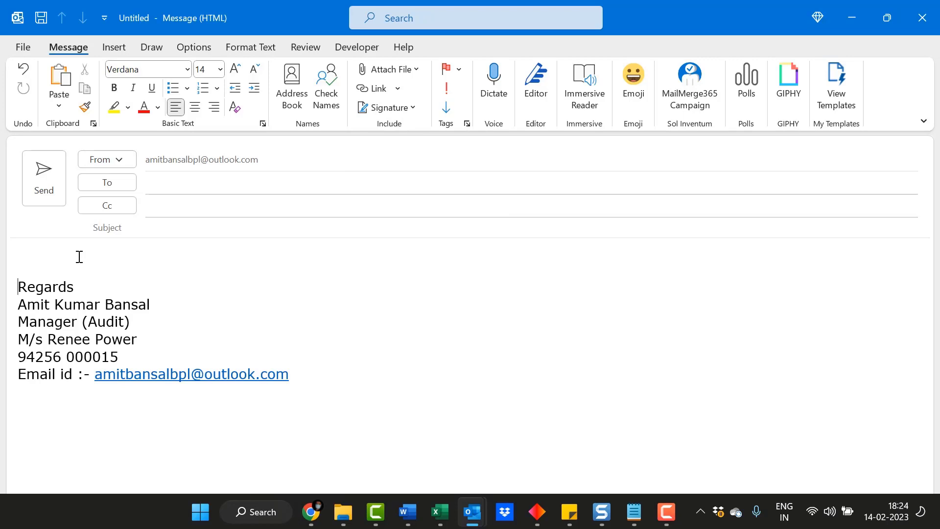
{"action": "left_click", "coordinate": [400, 109]}
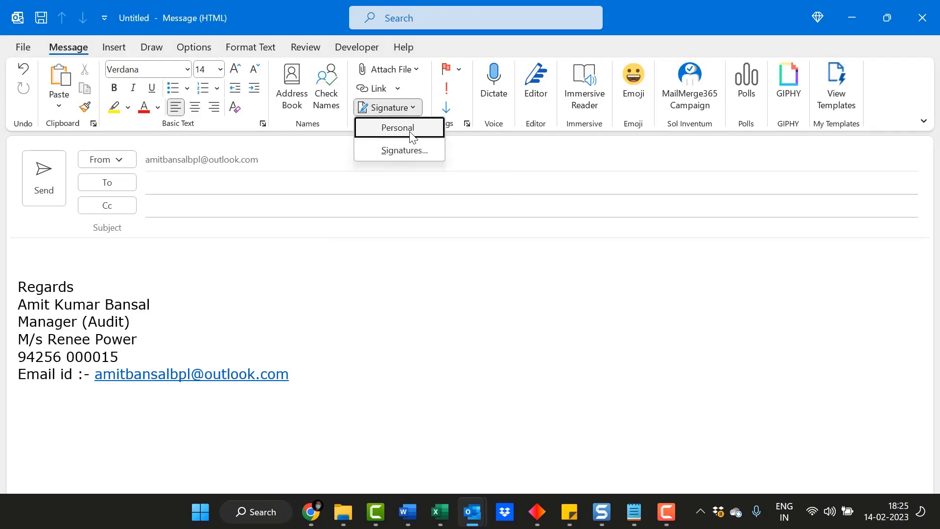
{"action": "left_click", "coordinate": [365, 306]}
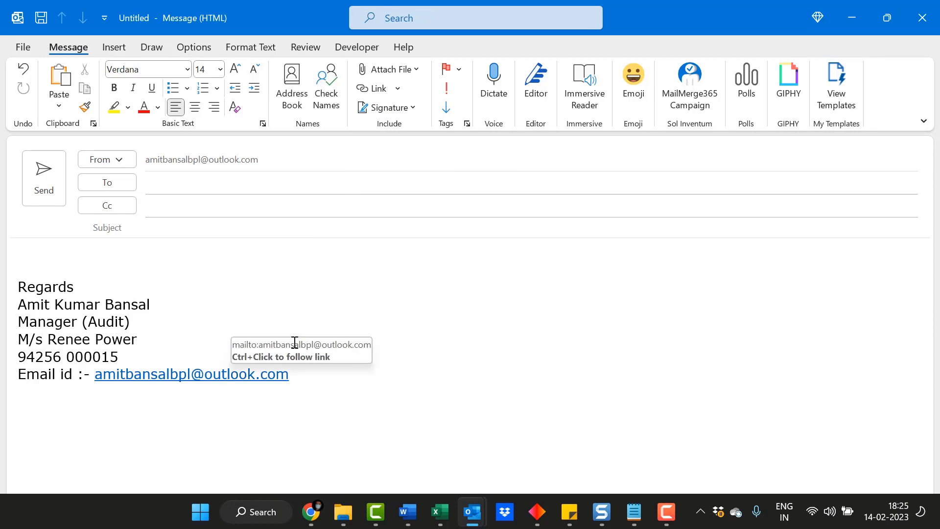
{"action": "left_click", "coordinate": [375, 311]}
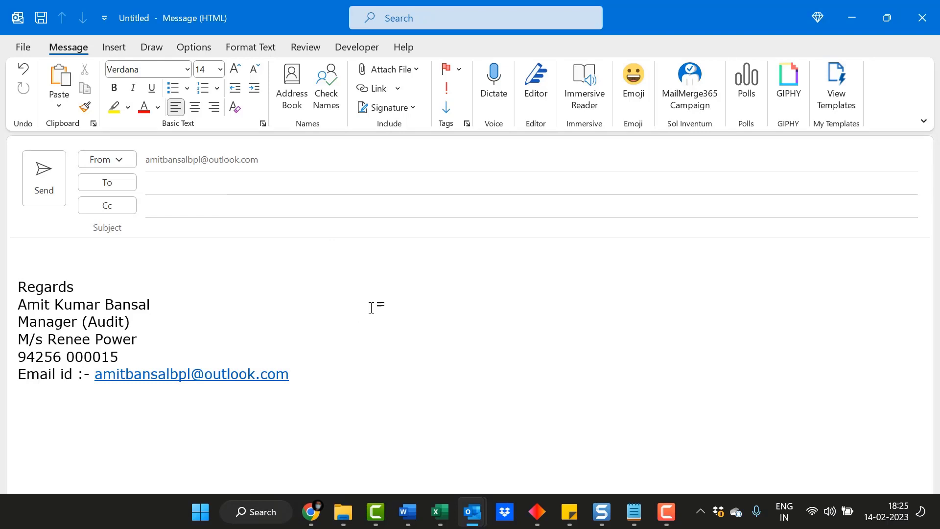
{"action": "left_click", "coordinate": [389, 107]}
Add a 'Website :- mailsmartly.com' line under the email line and select mailsmartly.com.
{"action": "left_click", "coordinate": [404, 151]}
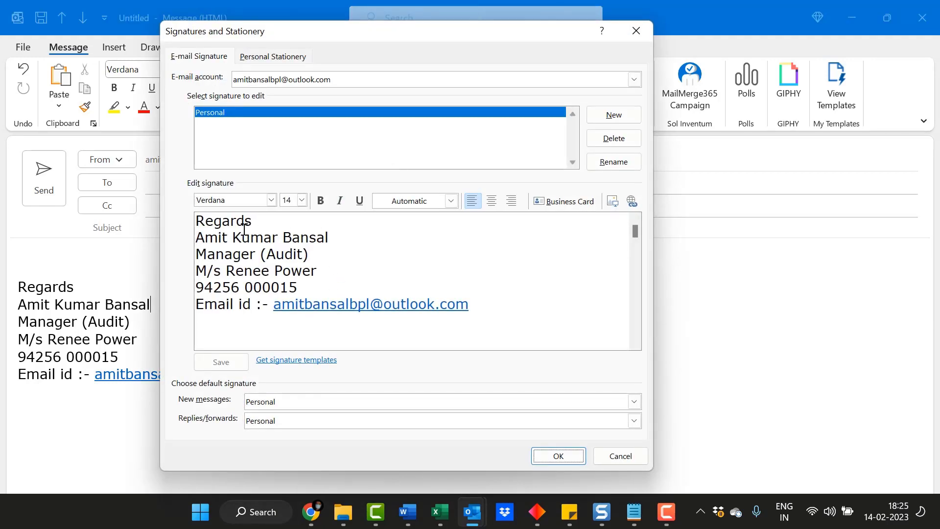
{"action": "left_click", "coordinate": [412, 257]}
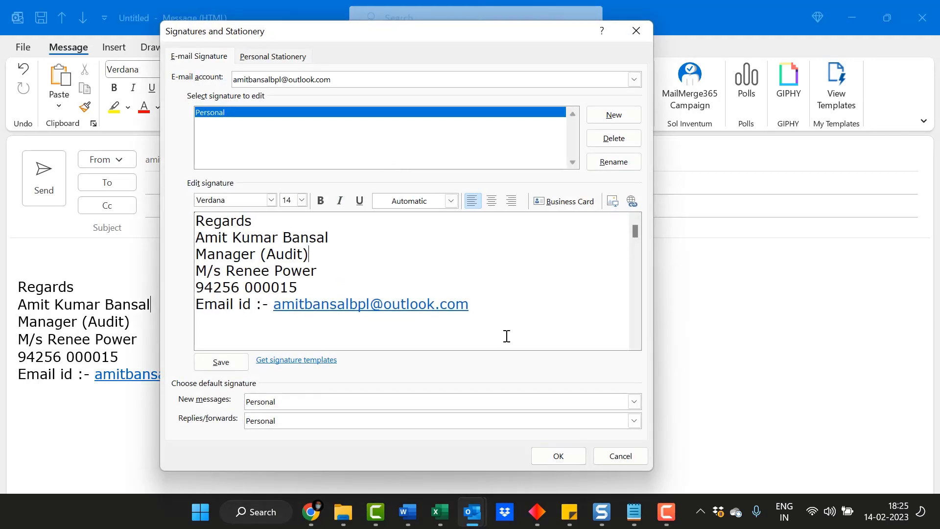
{"action": "left_click", "coordinate": [501, 307]}
{"action": "key", "text": "Return"}
{"action": "type", "text": "Url"}
{"action": "key", "text": "BackSpace"}
{"action": "key", "text": "BackSpace"}
{"action": "type", "text": "Website :- mailsmartly"}
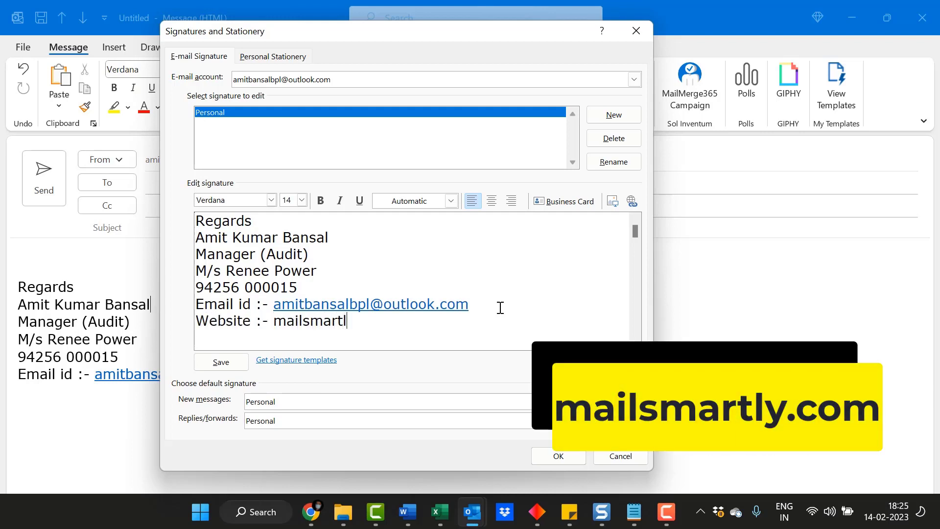
{"action": "type", "text": ".com"}
{"action": "double_click", "coordinate": [315, 322]}
{"action": "key", "text": "ctrl+c"}
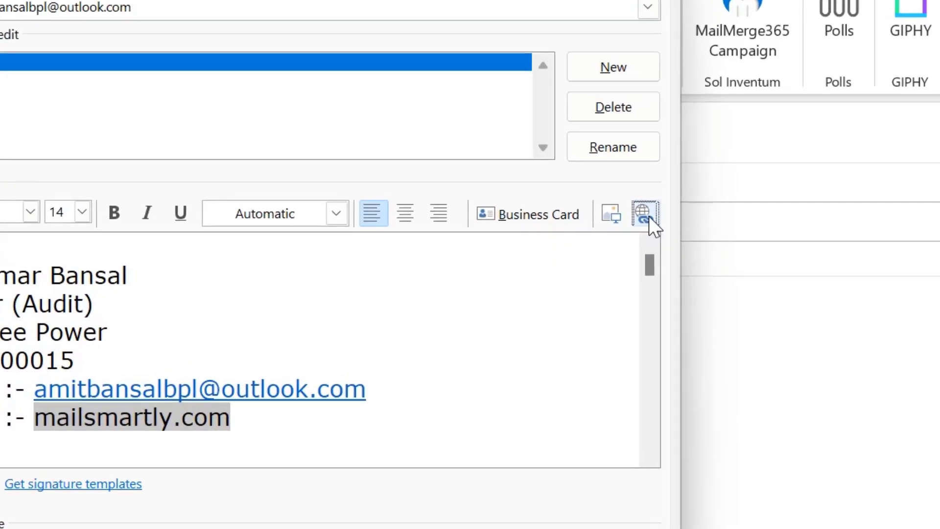
{"action": "left_click", "coordinate": [633, 203]}
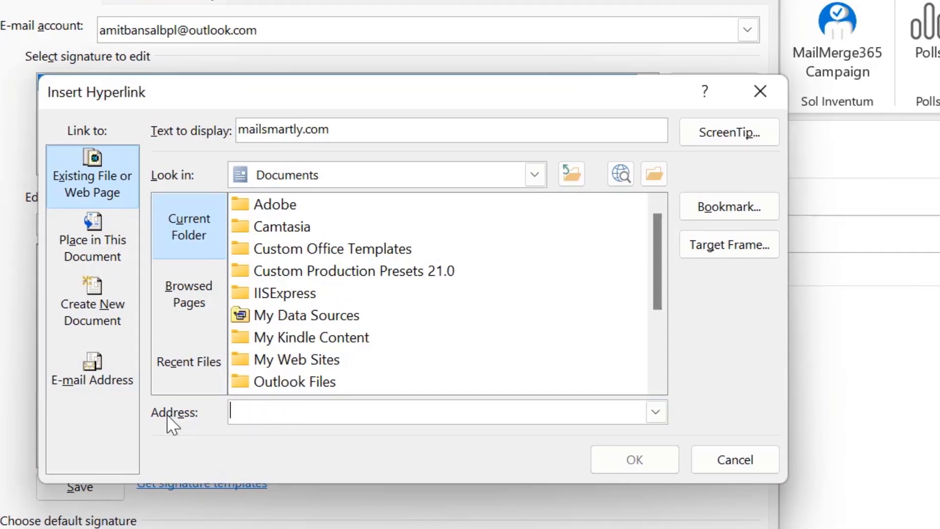
{"action": "key", "text": "ctrl+v"}
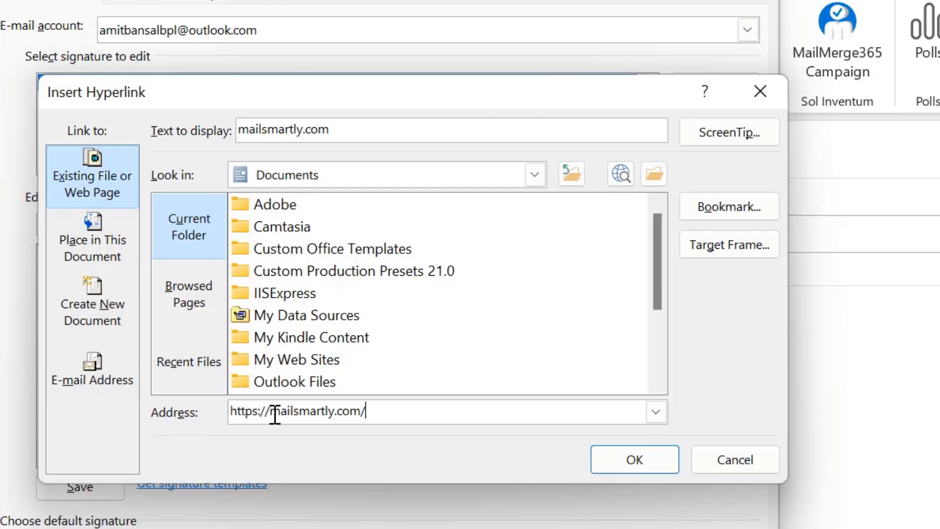
{"action": "left_click", "coordinate": [616, 463]}
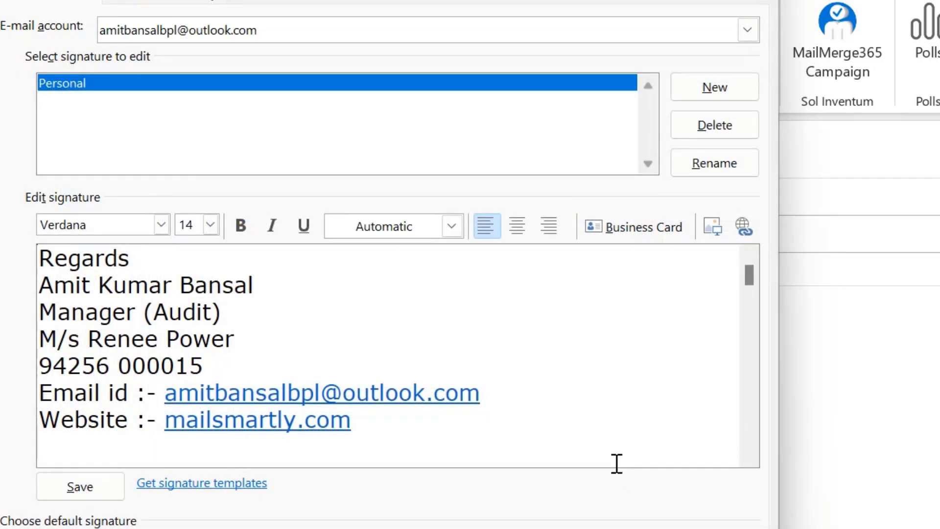
{"action": "left_click", "coordinate": [233, 425]}
{"action": "key", "text": "End"}
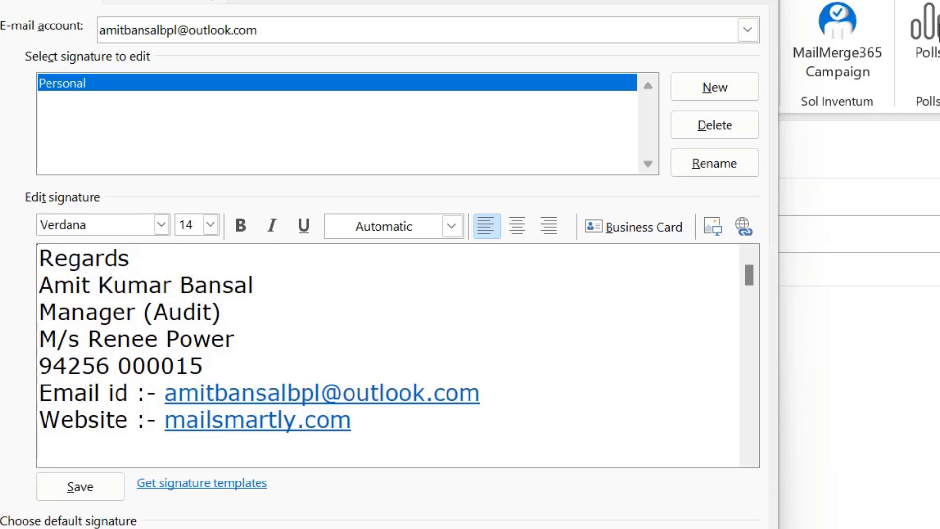
Insert the handwritten signature PNG on a new blank line between Regards and the name.
{"action": "left_click", "coordinate": [43, 287]}
{"action": "key", "text": "Return"}
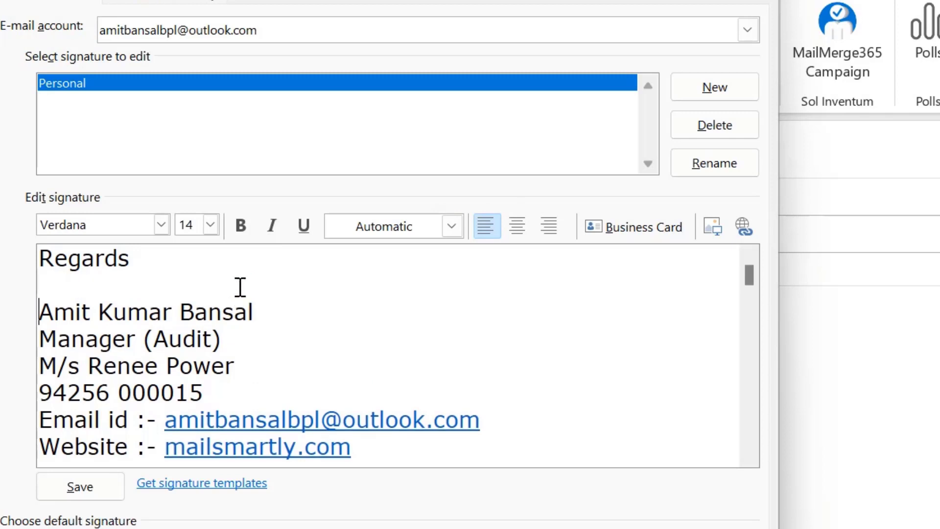
{"action": "left_click", "coordinate": [58, 289]}
{"action": "left_click", "coordinate": [655, 220]}
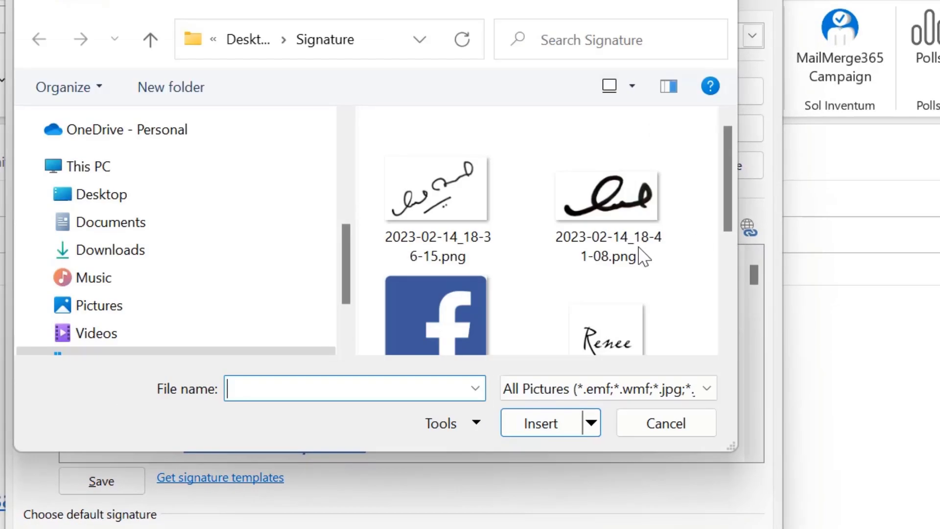
{"action": "scroll", "coordinate": [524, 252], "scroll_direction": "down", "scroll_amount": 1}
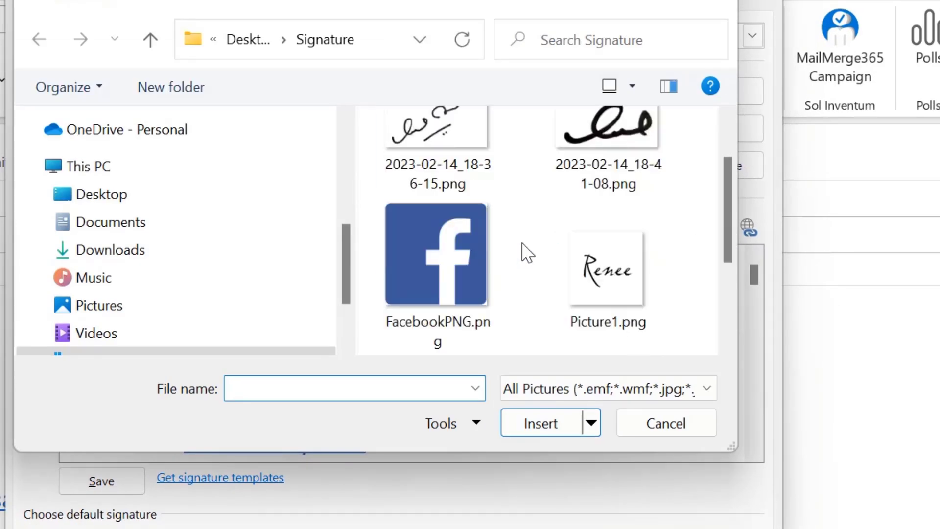
{"action": "scroll", "coordinate": [586, 217], "scroll_direction": "up", "scroll_amount": 1}
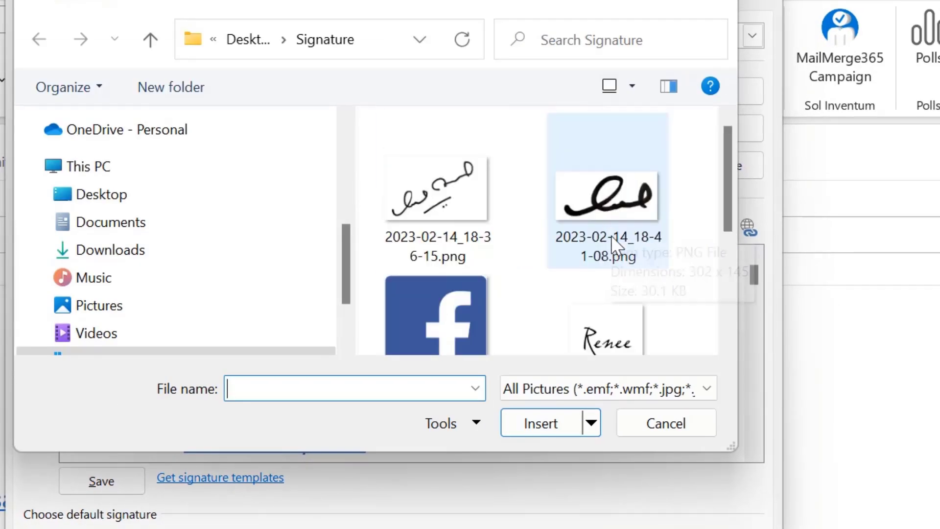
{"action": "left_click", "coordinate": [631, 208]}
{"action": "left_click", "coordinate": [541, 427]}
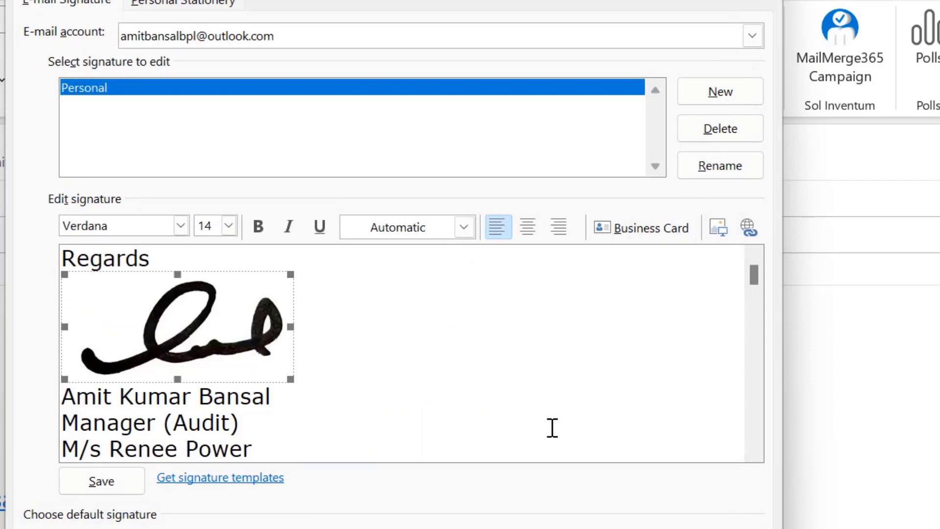
{"action": "left_click", "coordinate": [668, 304]}
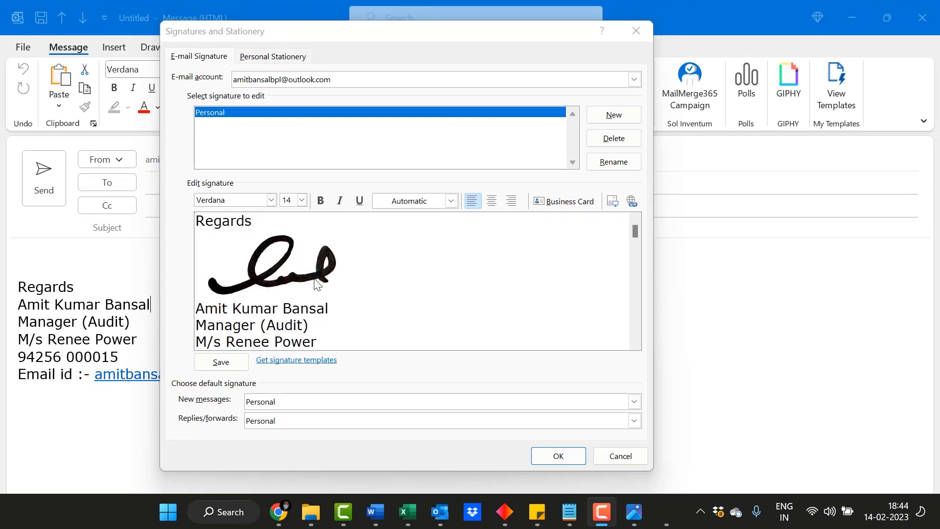
Save the signature changes and insert the updated Personal signature into the message.
{"action": "left_click", "coordinate": [569, 458]}
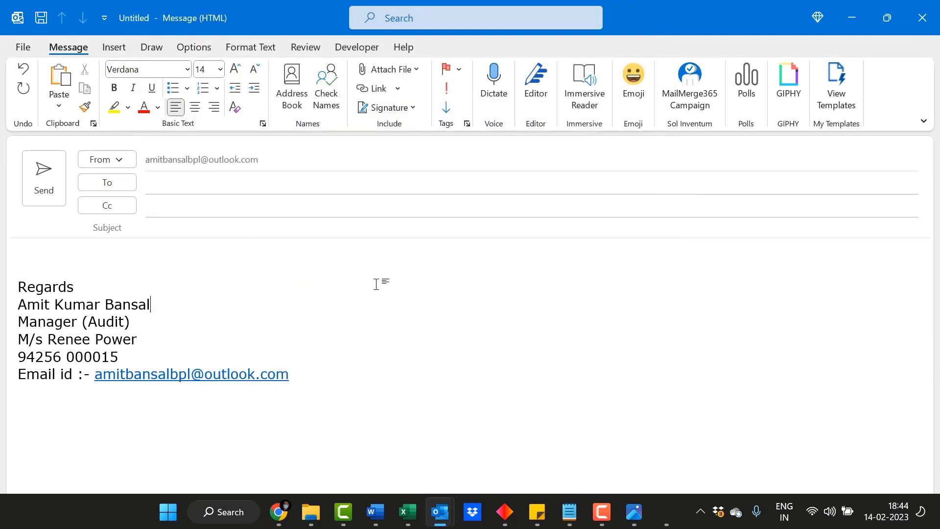
{"action": "left_click", "coordinate": [411, 108]}
{"action": "left_click", "coordinate": [410, 128]}
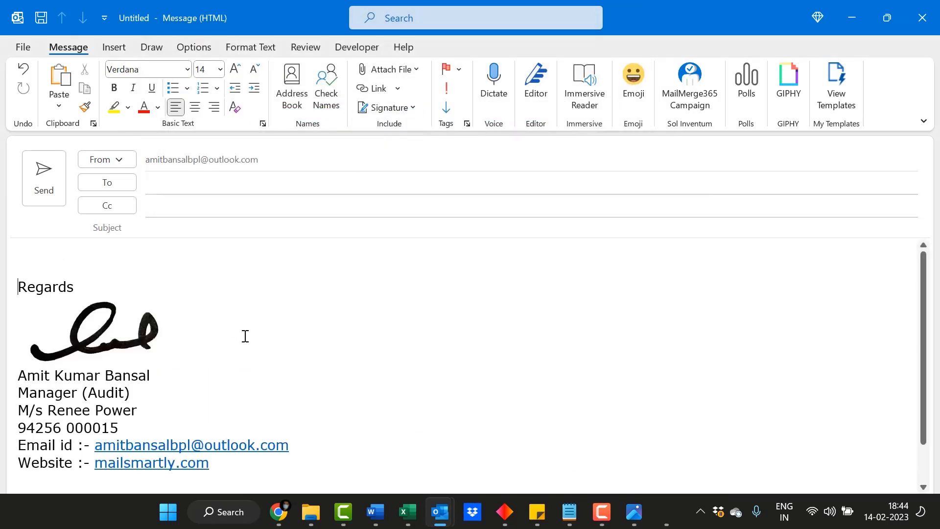
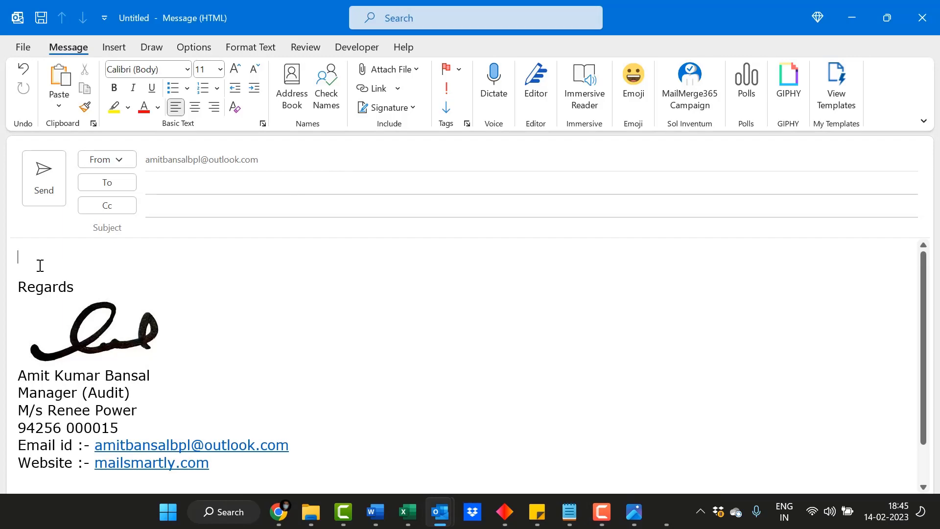
Start a new email whose body shows the signature with Regards, handwritten signature and name.
{"action": "left_click", "coordinate": [120, 50]}
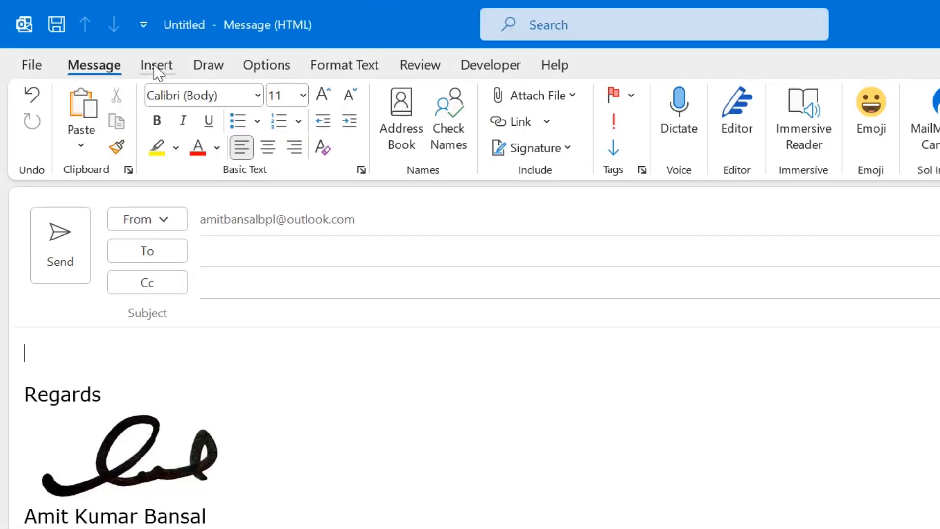
Insert a two-column, one-row table into the message body.
{"action": "left_click", "coordinate": [157, 66]}
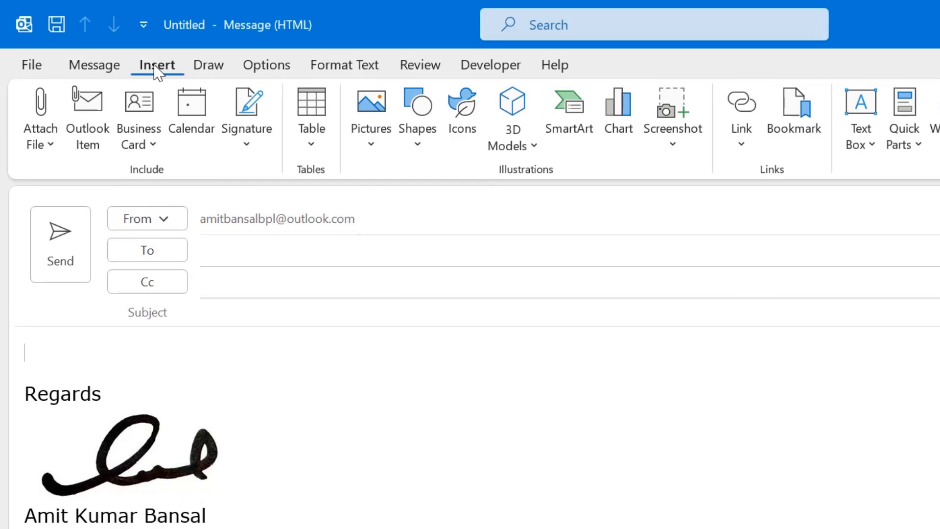
{"action": "left_click", "coordinate": [316, 141]}
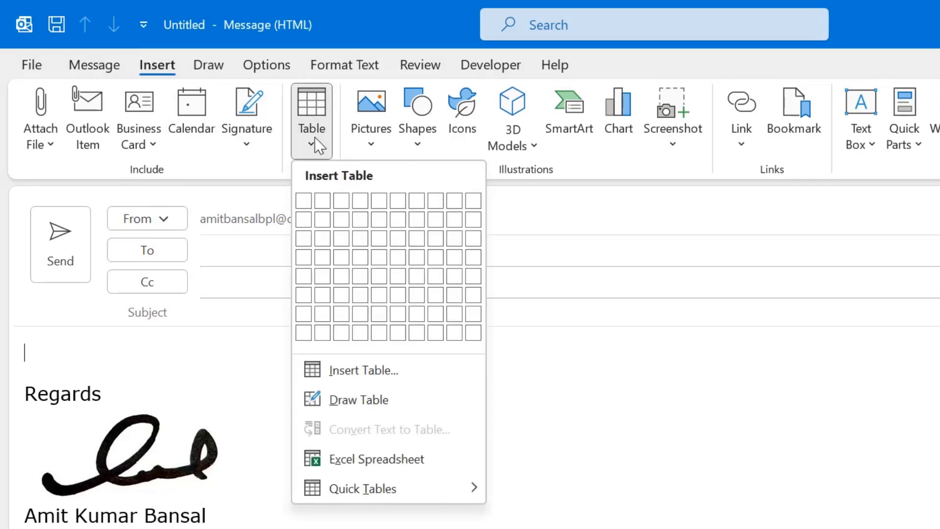
{"action": "left_click", "coordinate": [323, 205]}
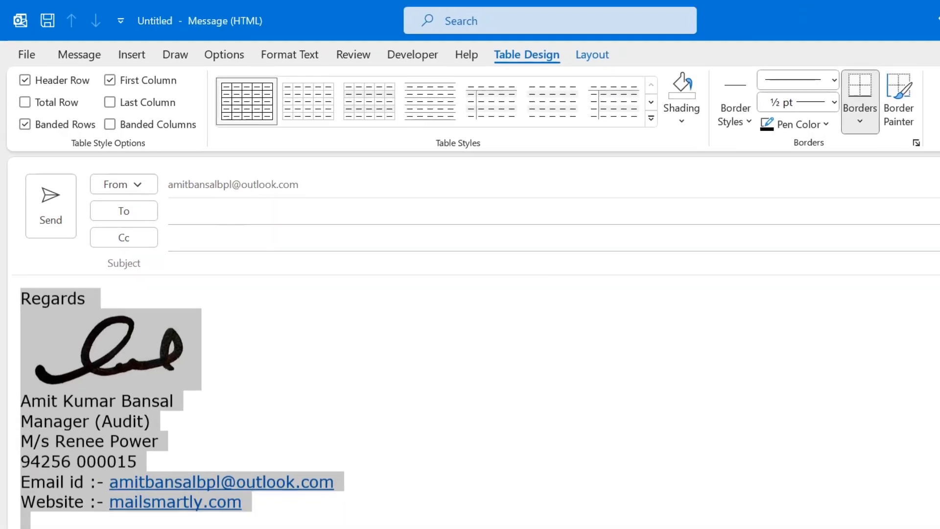
Move the whole signature into the table's right cell, leaving the left cell empty.
{"action": "key", "text": "Delete"}
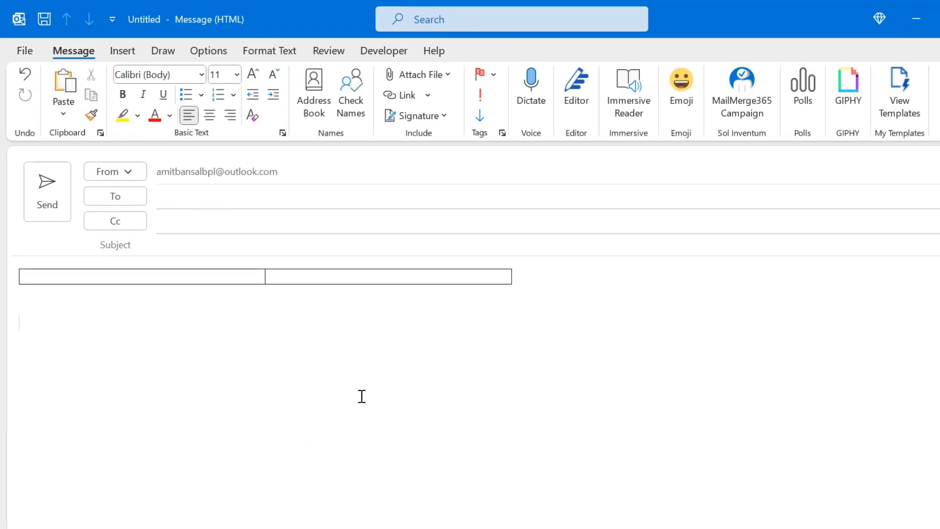
{"action": "left_click", "coordinate": [335, 277]}
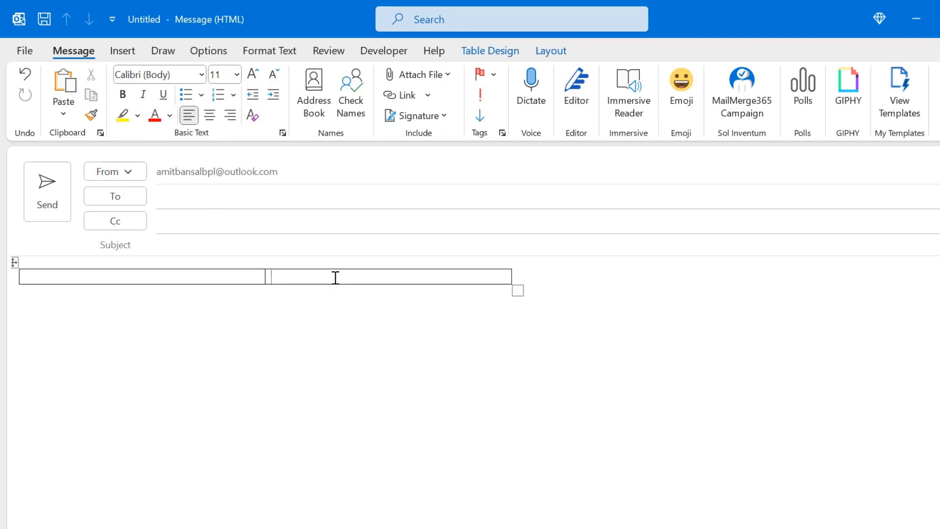
{"action": "key", "text": "ctrl+v"}
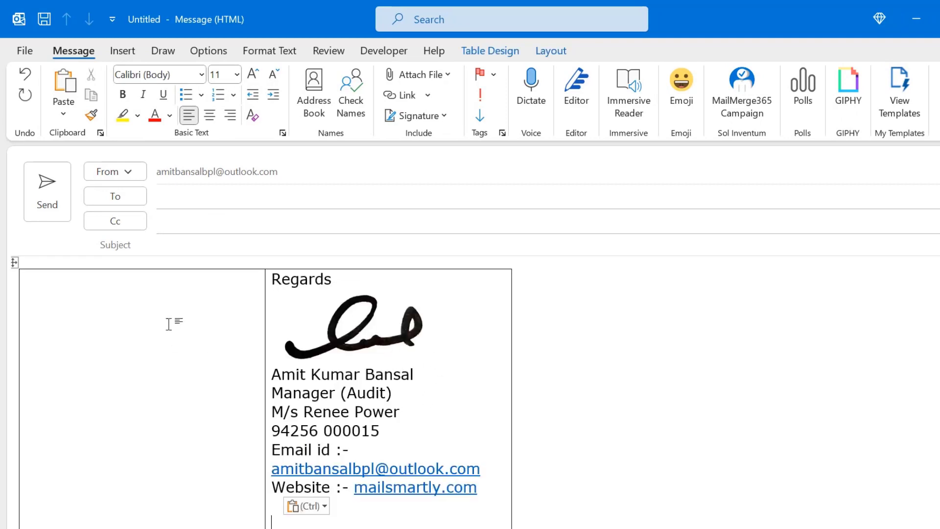
{"action": "scroll", "coordinate": [171, 405], "scroll_direction": "down", "scroll_amount": 1}
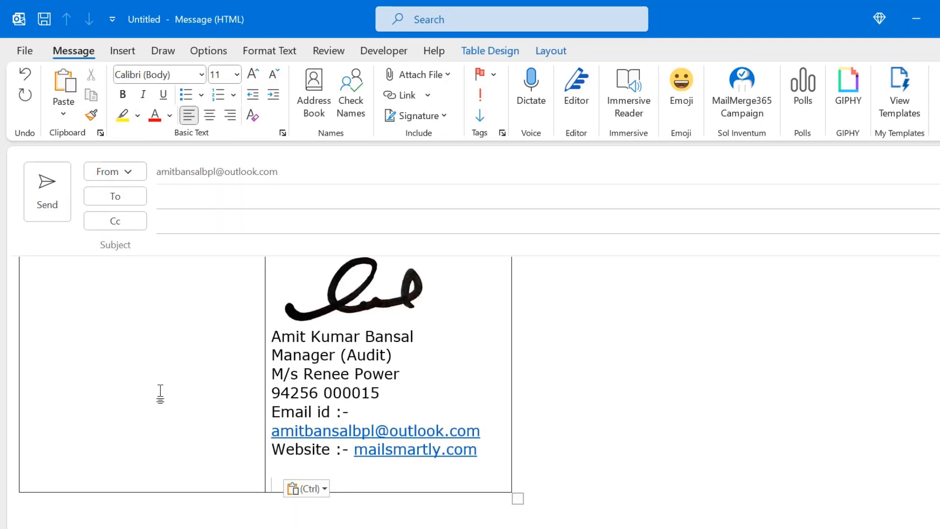
{"action": "scroll", "coordinate": [129, 350], "scroll_direction": "up", "scroll_amount": 1}
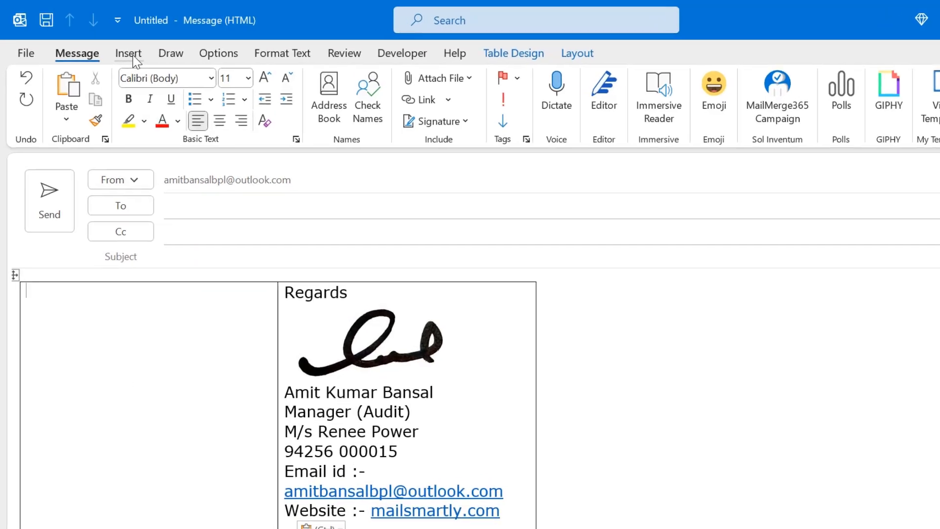
{"action": "left_click", "coordinate": [124, 52]}
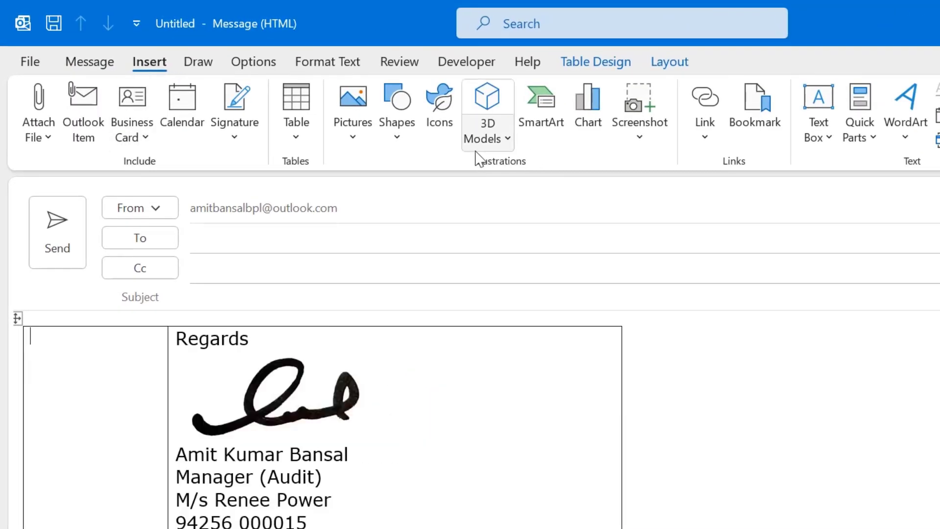
Insert Blue And Yellow Typography Company Logo.png from this device into the left cell.
{"action": "left_click", "coordinate": [353, 142]}
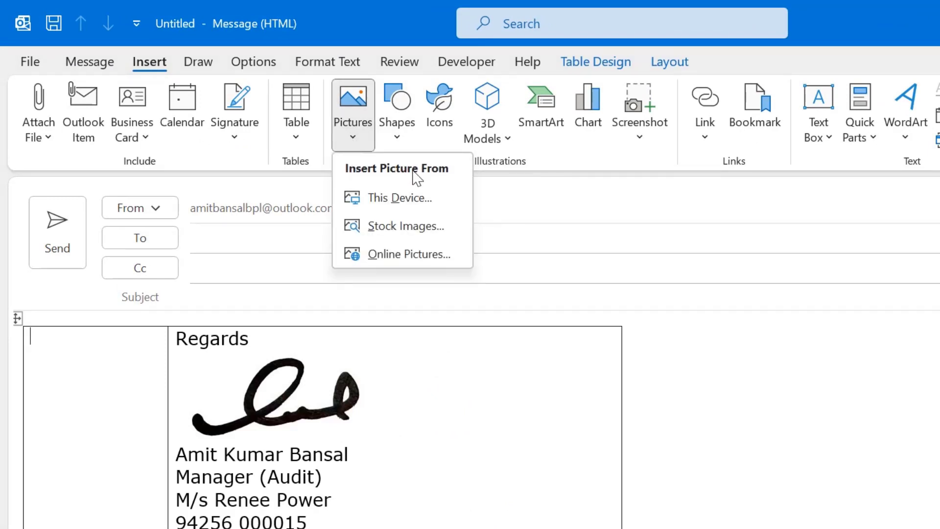
{"action": "left_click", "coordinate": [412, 206]}
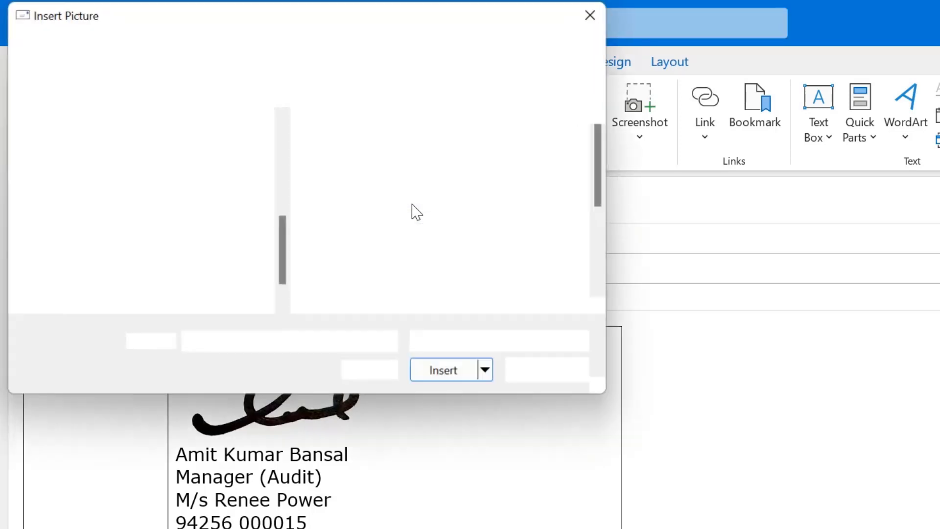
{"action": "left_click", "coordinate": [357, 284]}
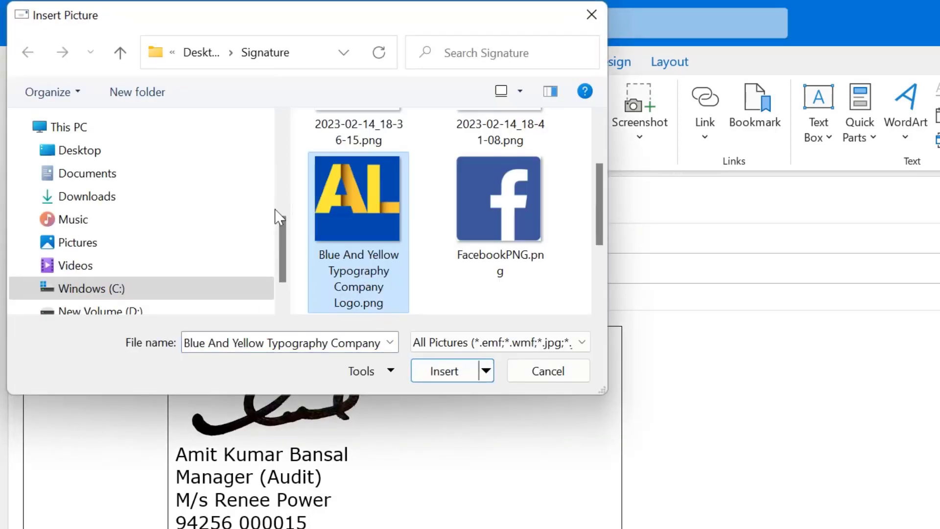
{"action": "left_click", "coordinate": [440, 371]}
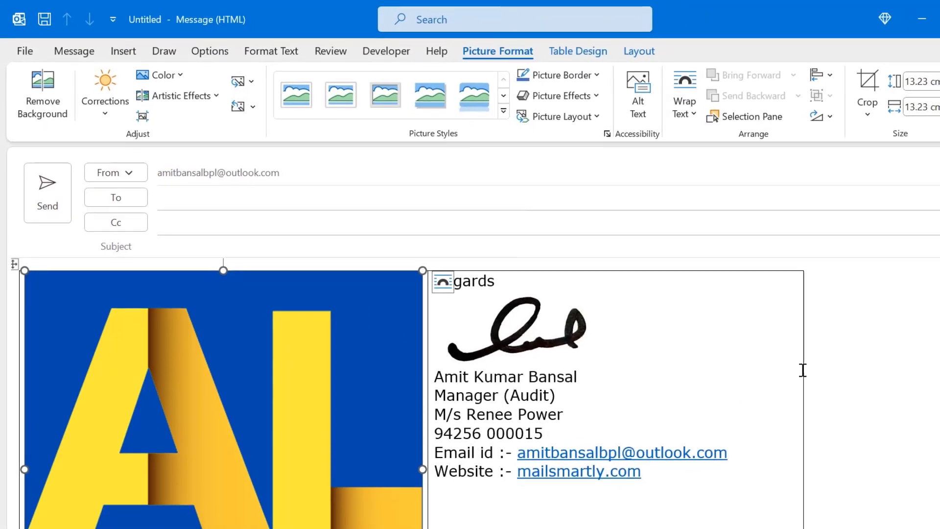
{"action": "scroll", "coordinate": [790, 358], "scroll_direction": "down", "scroll_amount": 2}
{"action": "scroll", "coordinate": [790, 358], "scroll_direction": "down", "scroll_amount": 5}
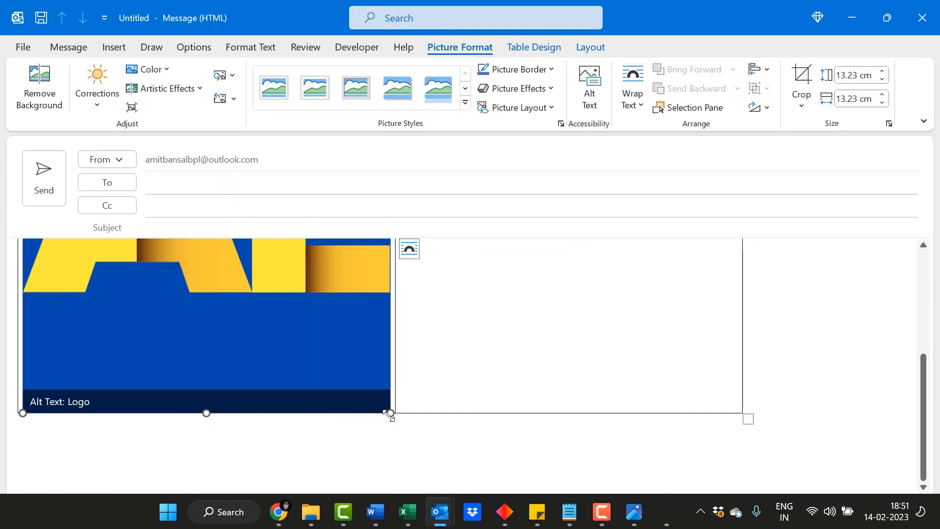
Resize the AL logo from 13.23 cm to about 5.56 x 5.4 cm.
{"action": "mouse_move", "coordinate": [389, 414]}
{"action": "left_mouse_down"}
{"action": "mouse_move", "coordinate": [346, 350]}
{"action": "mouse_move", "coordinate": [287, 300]}
{"action": "mouse_move", "coordinate": [282, 318]}
{"action": "left_mouse_up"}
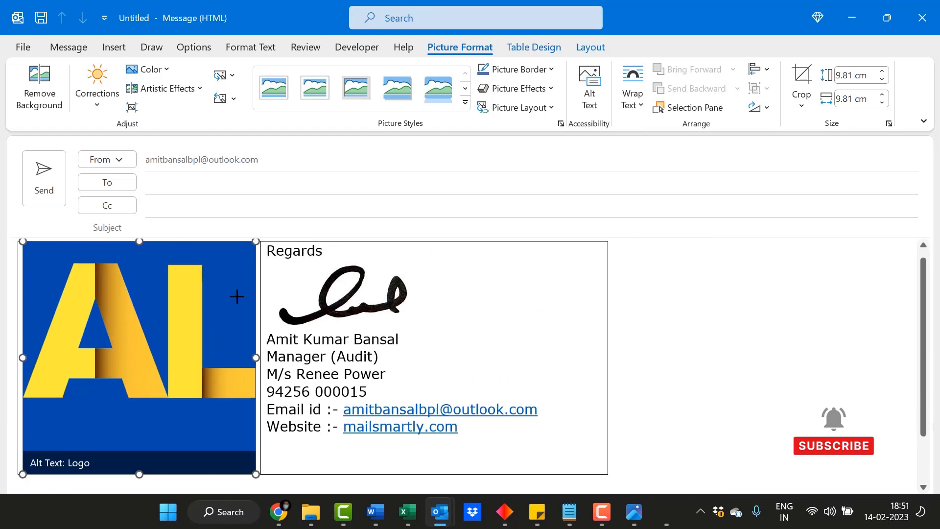
{"action": "left_click_drag", "start_coordinate": [194, 327], "coordinate": [147, 356]}
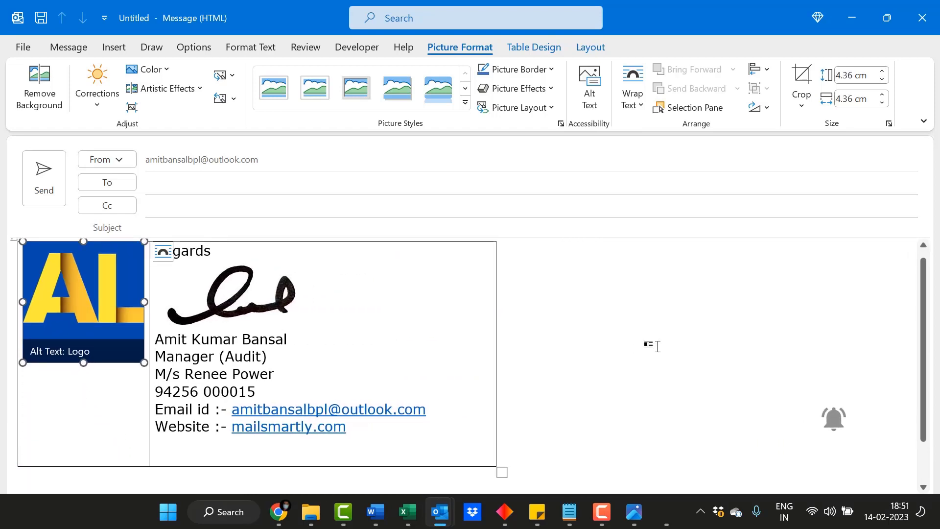
{"action": "left_click", "coordinate": [664, 327]}
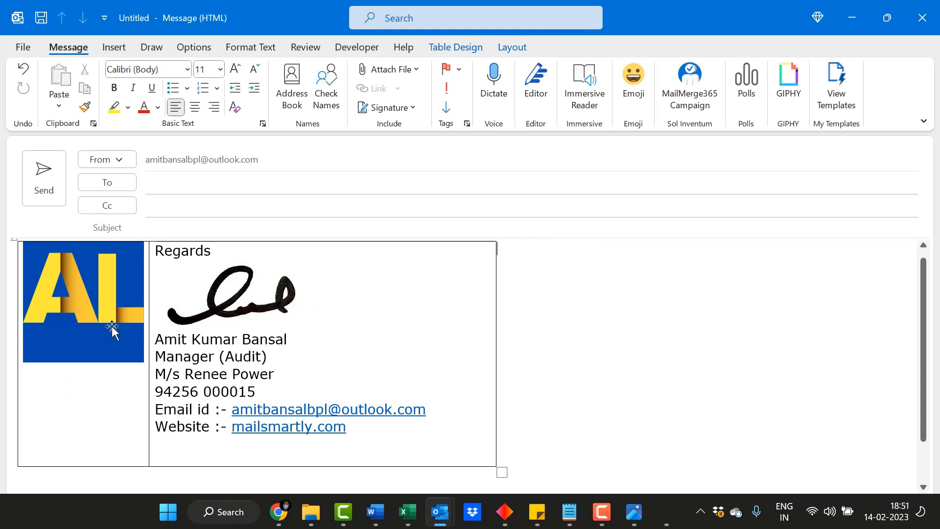
{"action": "left_click", "coordinate": [89, 351]}
{"action": "left_click_drag", "start_coordinate": [83, 362], "coordinate": [80, 430]}
{"action": "left_click_drag", "start_coordinate": [145, 335], "coordinate": [173, 336]}
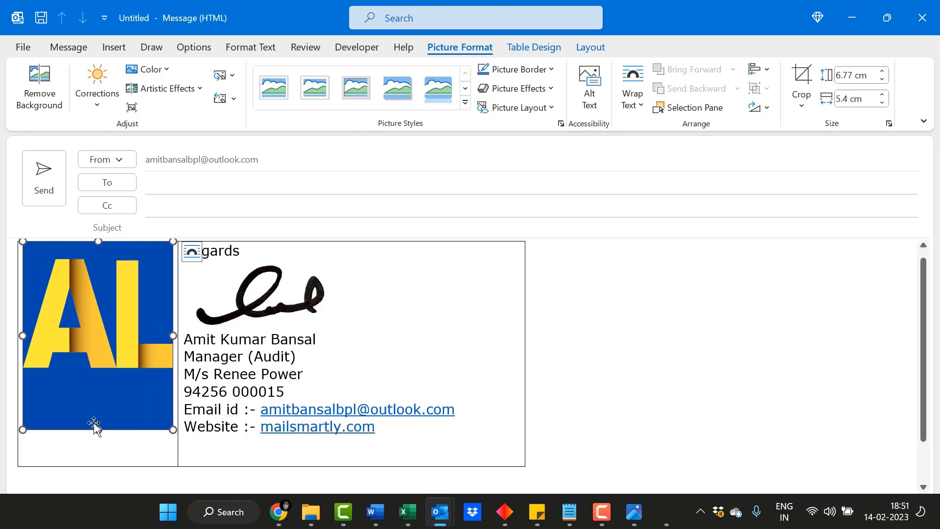
{"action": "left_click_drag", "start_coordinate": [97, 427], "coordinate": [98, 395]}
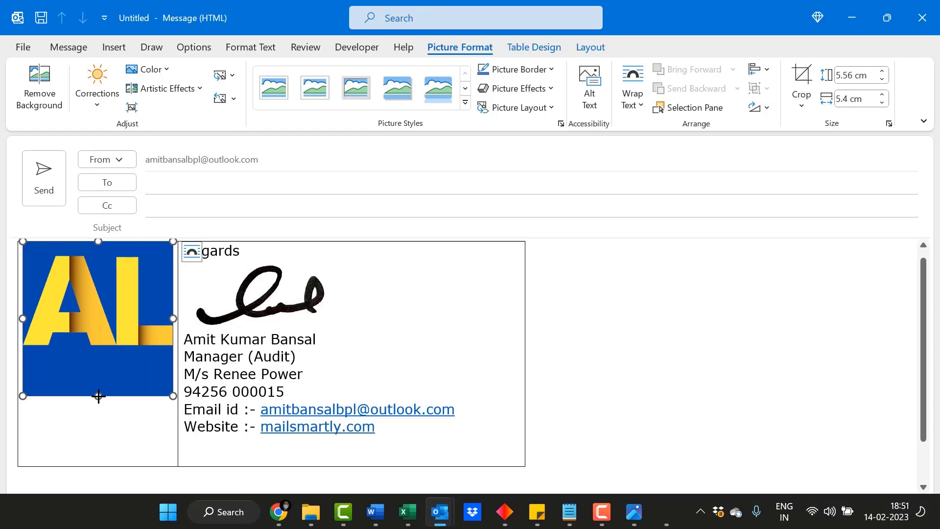
{"action": "left_click", "coordinate": [704, 339]}
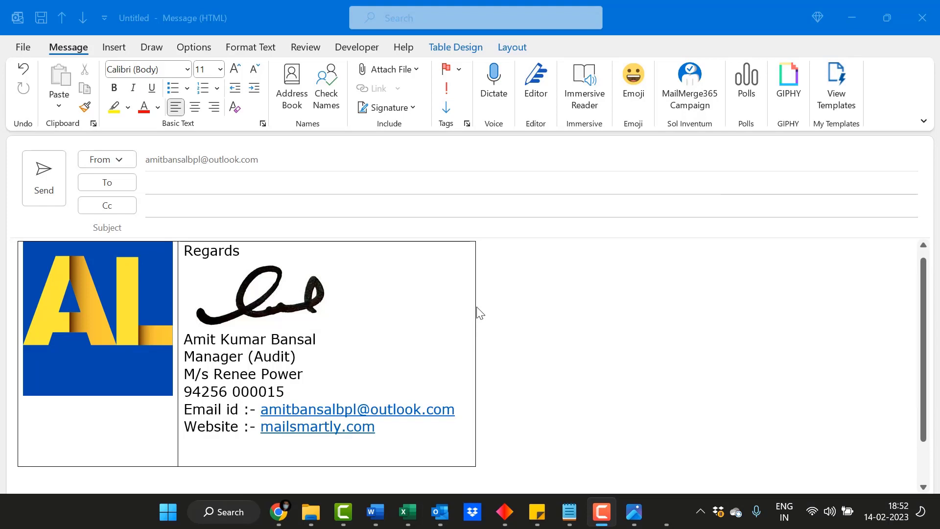
Add an empty line below the mailsmartly.com website line.
{"action": "left_click", "coordinate": [480, 308]}
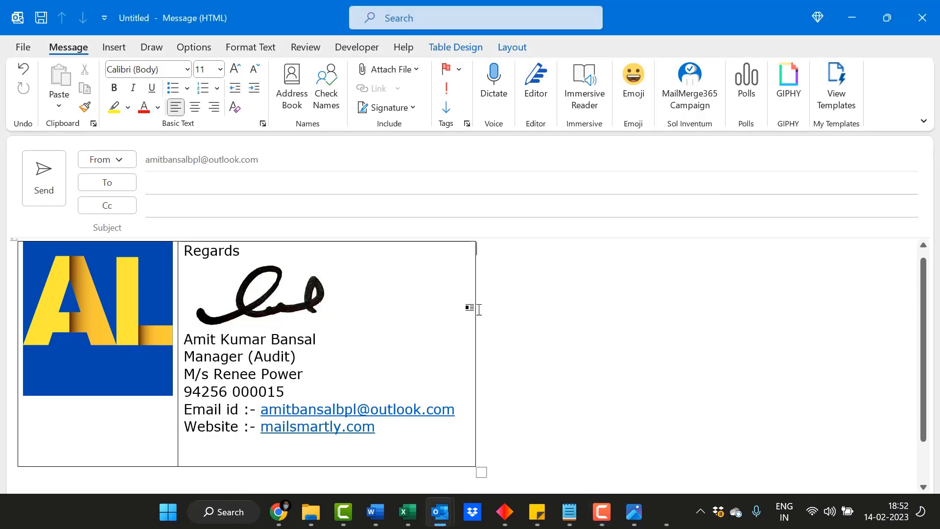
{"action": "left_click_drag", "start_coordinate": [475, 308], "coordinate": [475, 310]}
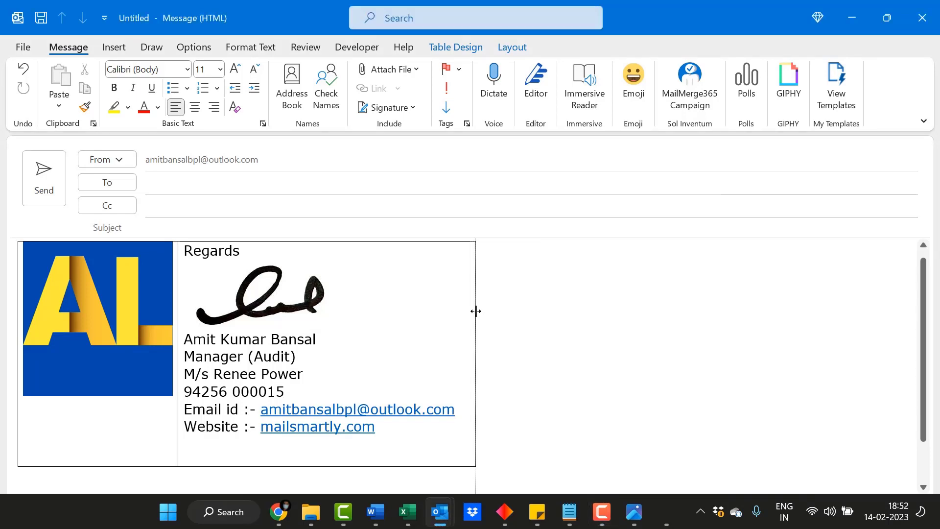
{"action": "left_click", "coordinate": [392, 430]}
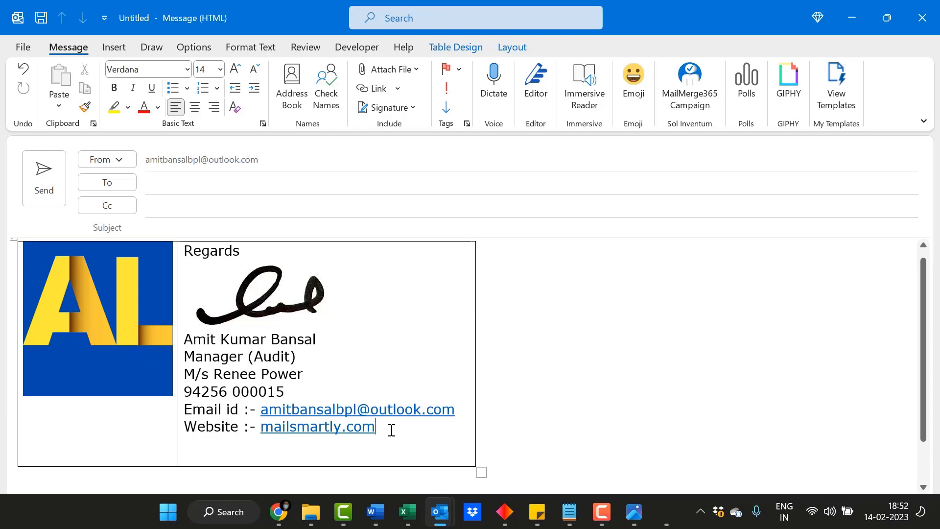
{"action": "key", "text": "Return"}
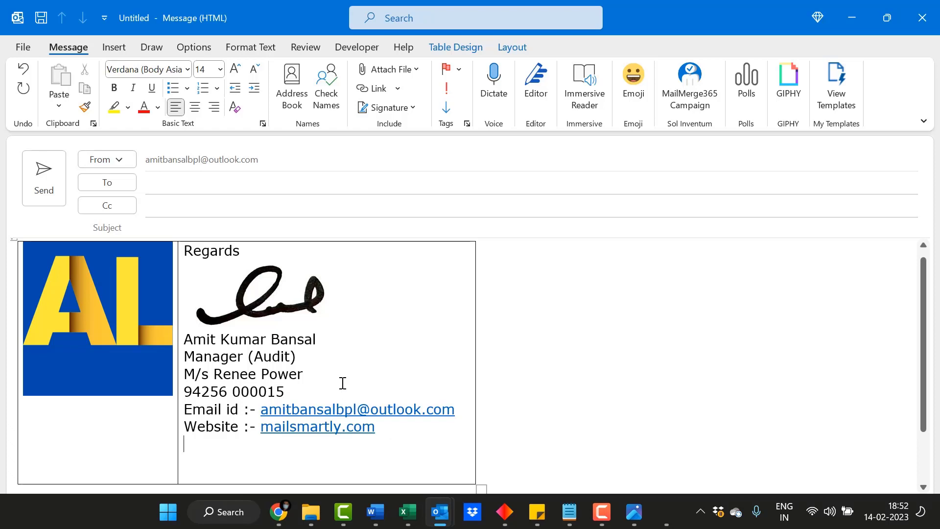
{"action": "left_click", "coordinate": [118, 47]}
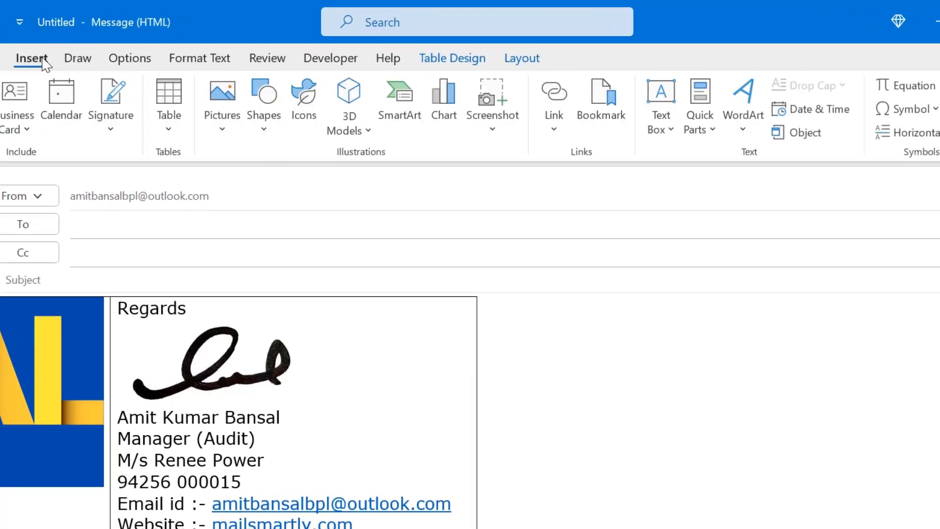
Insert FacebookPNG.png from the Signature folder below the website line.
{"action": "left_click", "coordinate": [222, 118]}
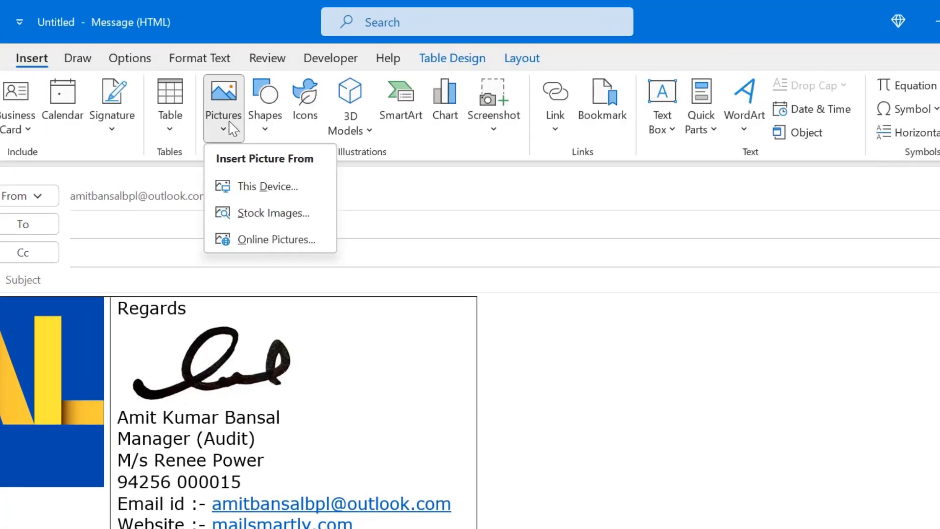
{"action": "left_click", "coordinate": [253, 184]}
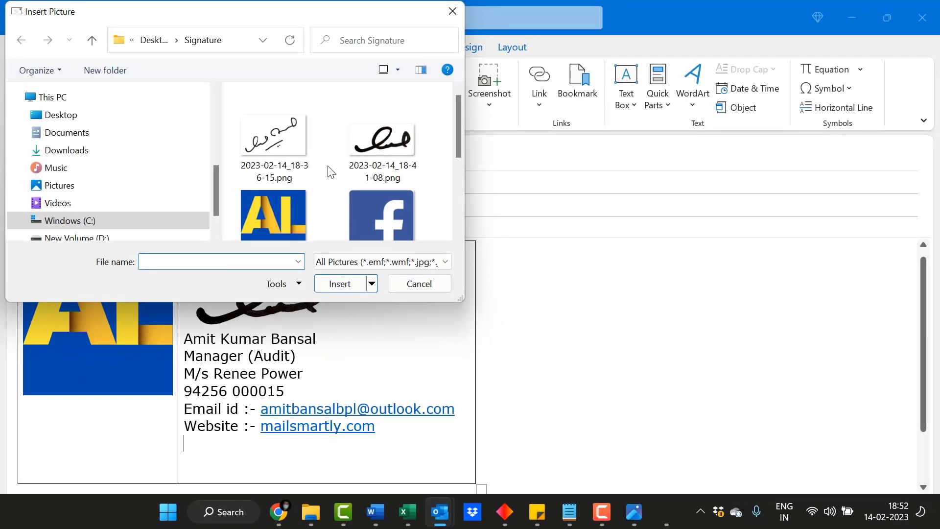
{"action": "scroll", "coordinate": [327, 181], "scroll_direction": "down", "scroll_amount": 3}
{"action": "scroll", "coordinate": [327, 181], "scroll_direction": "up", "scroll_amount": 1}
{"action": "left_click", "coordinate": [376, 137]}
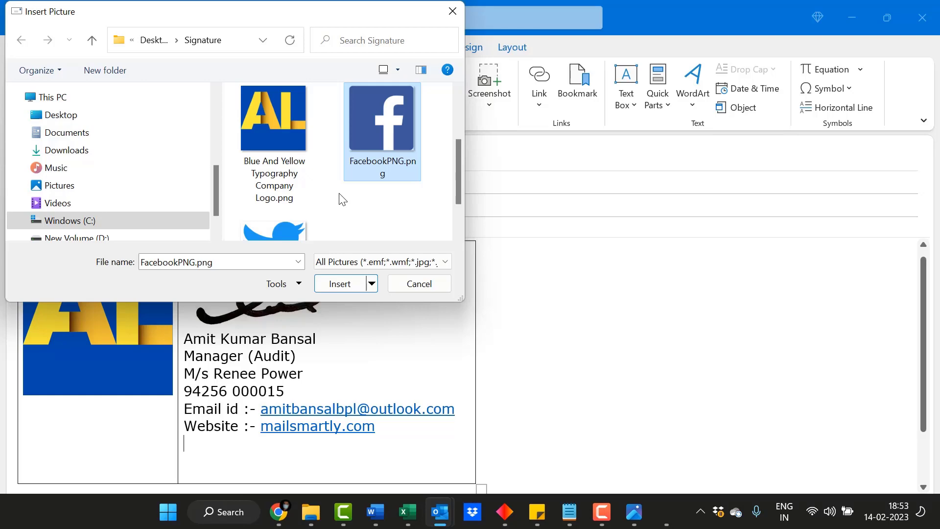
{"action": "double_click", "coordinate": [384, 134]}
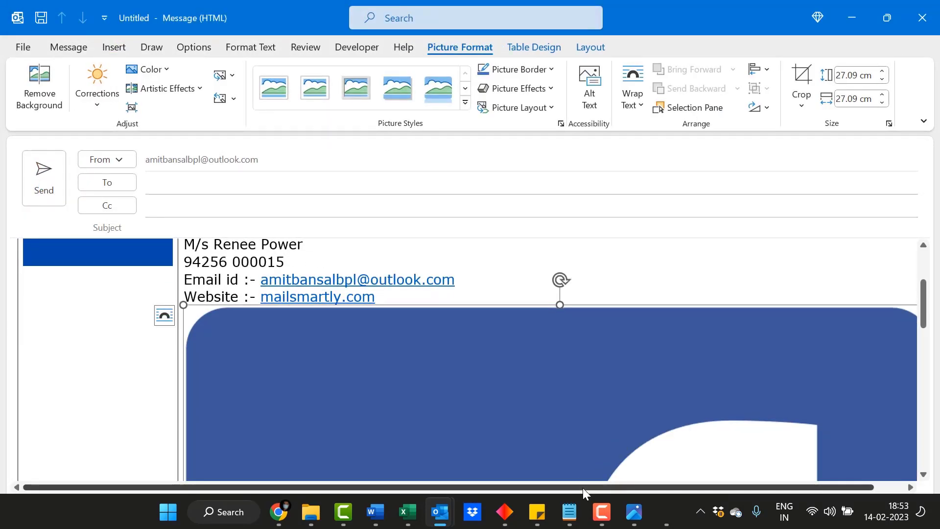
Resize the Facebook picture into a small square icon of about 1.25 cm.
{"action": "left_click_drag", "start_coordinate": [583, 488], "coordinate": [812, 483]}
{"action": "left_click_drag", "start_coordinate": [881, 367], "coordinate": [157, 417]}
{"action": "scroll", "coordinate": [457, 348], "scroll_direction": "down", "scroll_amount": 10}
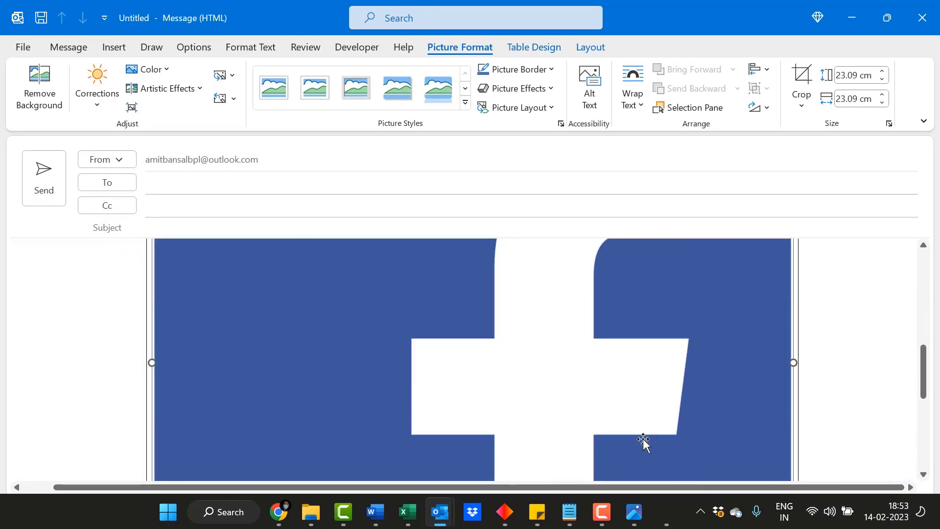
{"action": "left_click_drag", "start_coordinate": [789, 424], "coordinate": [311, 306]}
{"action": "scroll", "coordinate": [490, 357], "scroll_direction": "up", "scroll_amount": 5}
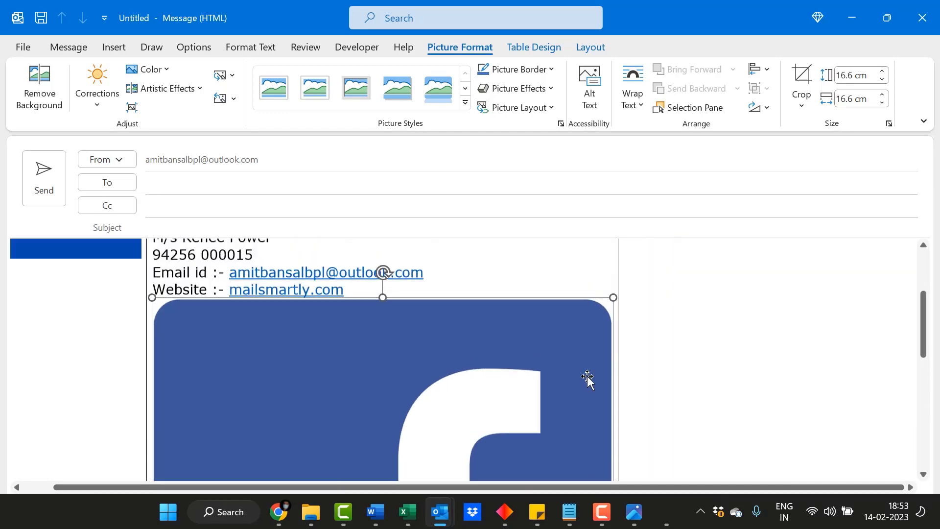
{"action": "left_click_drag", "start_coordinate": [520, 319], "coordinate": [274, 319]}
{"action": "mouse_move", "coordinate": [214, 371]}
{"action": "left_mouse_down"}
{"action": "mouse_move", "coordinate": [237, 325]}
{"action": "mouse_move", "coordinate": [263, 392]}
{"action": "left_mouse_up"}
{"action": "left_click_drag", "start_coordinate": [277, 342], "coordinate": [187, 342]}
{"action": "left_click_drag", "start_coordinate": [168, 375], "coordinate": [168, 346]}
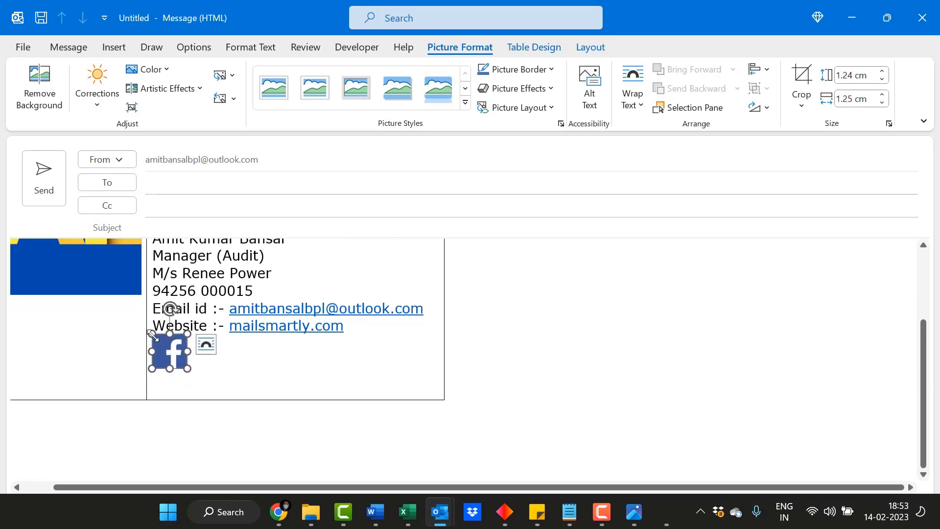
{"action": "left_click", "coordinate": [282, 364]}
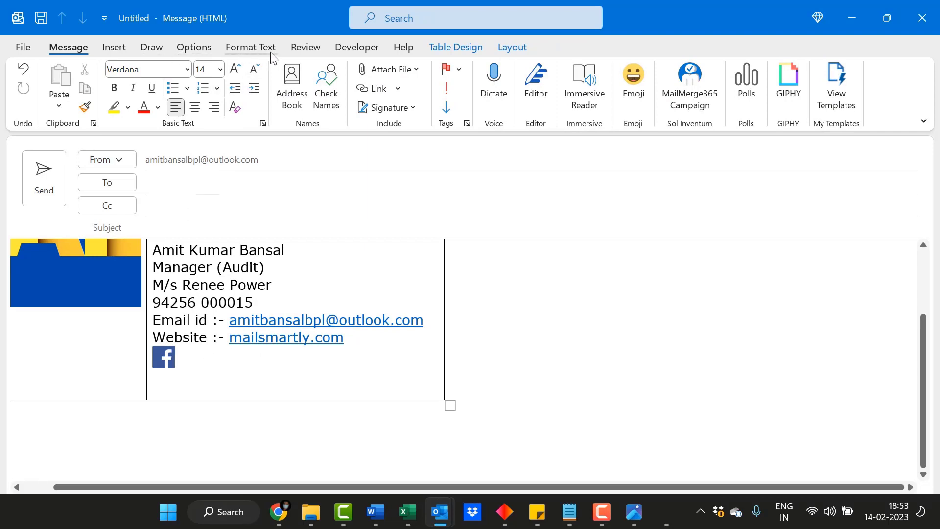
{"action": "left_click", "coordinate": [114, 47]}
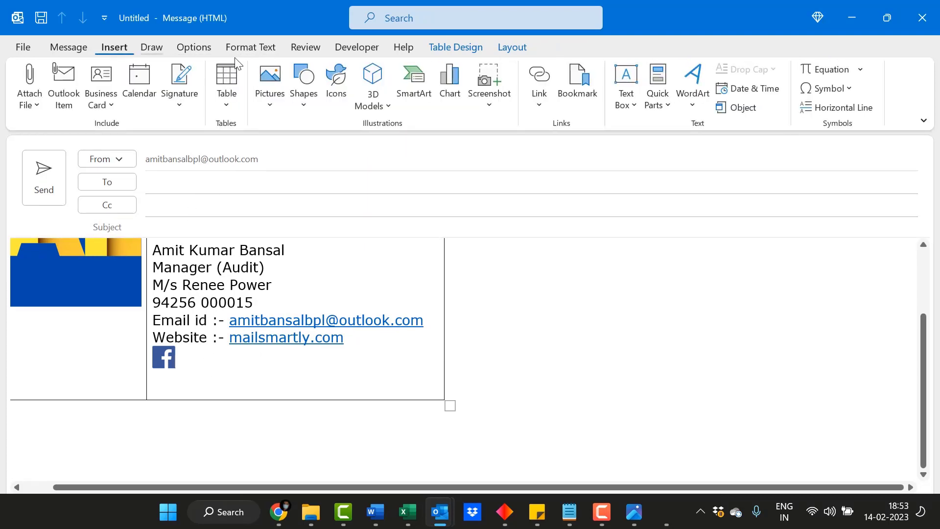
Insert Twitter-logo.svg.png and shrink it to about 1.15 cm beside the Facebook icon.
{"action": "left_click", "coordinate": [272, 100]}
{"action": "left_click", "coordinate": [291, 150]}
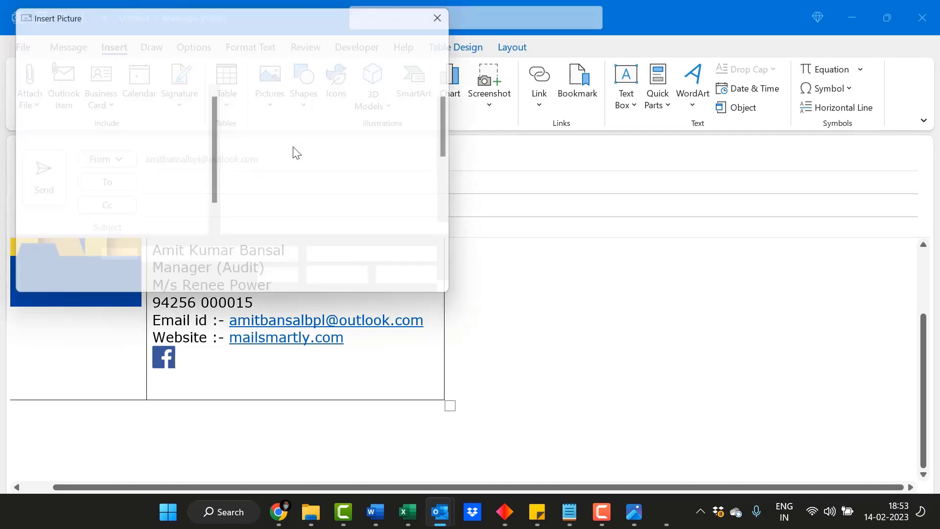
{"action": "scroll", "coordinate": [347, 196], "scroll_direction": "down", "scroll_amount": 3}
{"action": "double_click", "coordinate": [292, 186]}
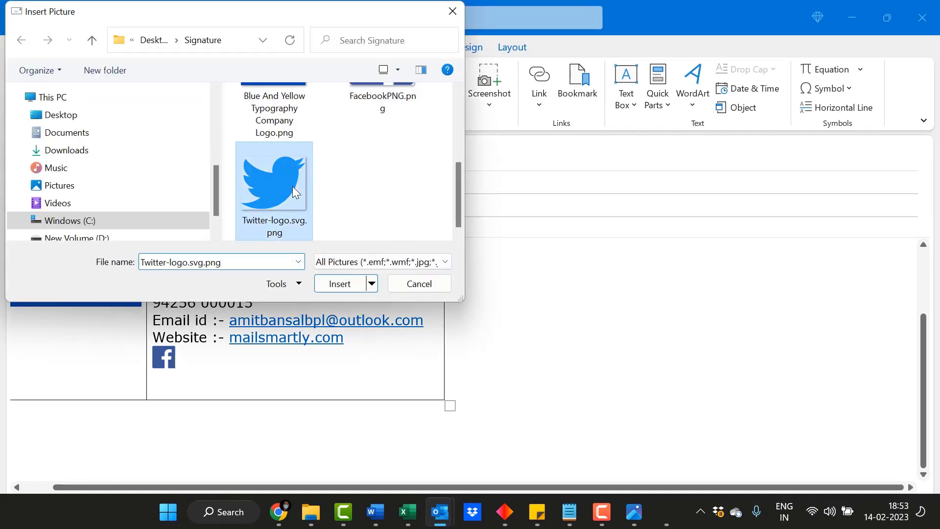
{"action": "mouse_move", "coordinate": [684, 306]}
{"action": "left_mouse_down"}
{"action": "mouse_move", "coordinate": [483, 296]}
{"action": "mouse_move", "coordinate": [412, 413]}
{"action": "mouse_move", "coordinate": [202, 332]}
{"action": "mouse_move", "coordinate": [198, 352]}
{"action": "left_mouse_up"}
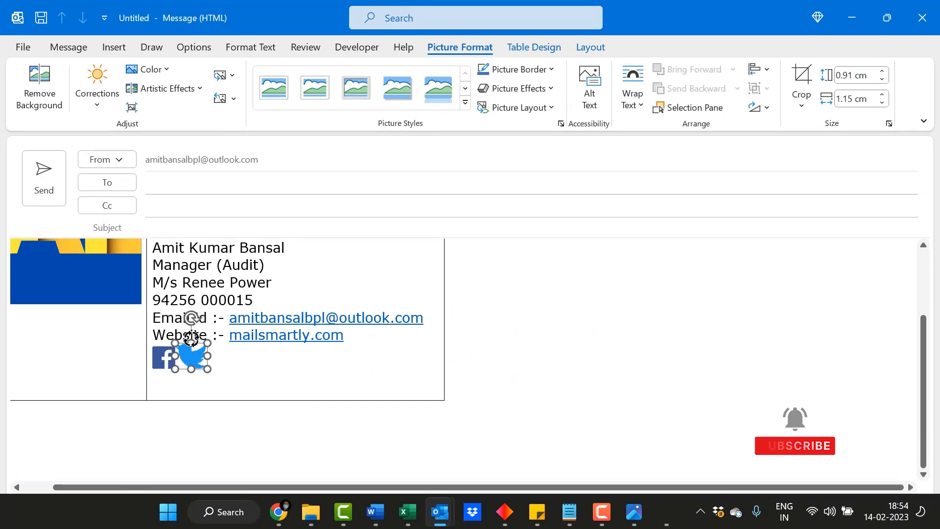
{"action": "left_click", "coordinate": [272, 357]}
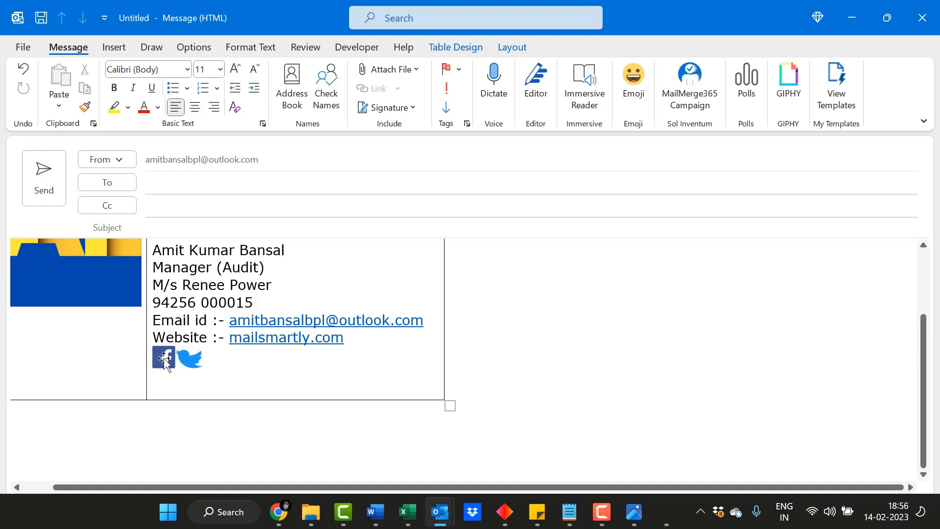
Link the Facebook icon to the Facebook group URL copied from Notepad.
{"action": "left_click", "coordinate": [165, 362]}
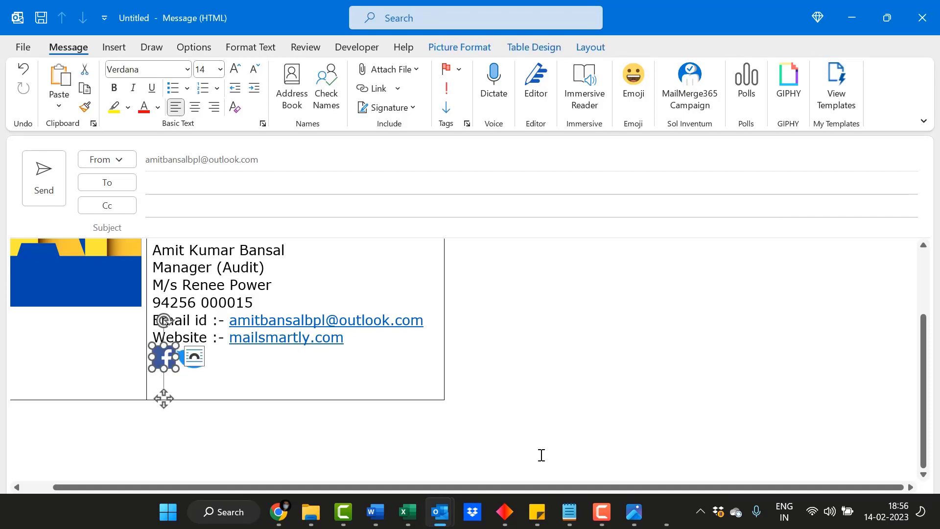
{"action": "left_click", "coordinate": [569, 512]}
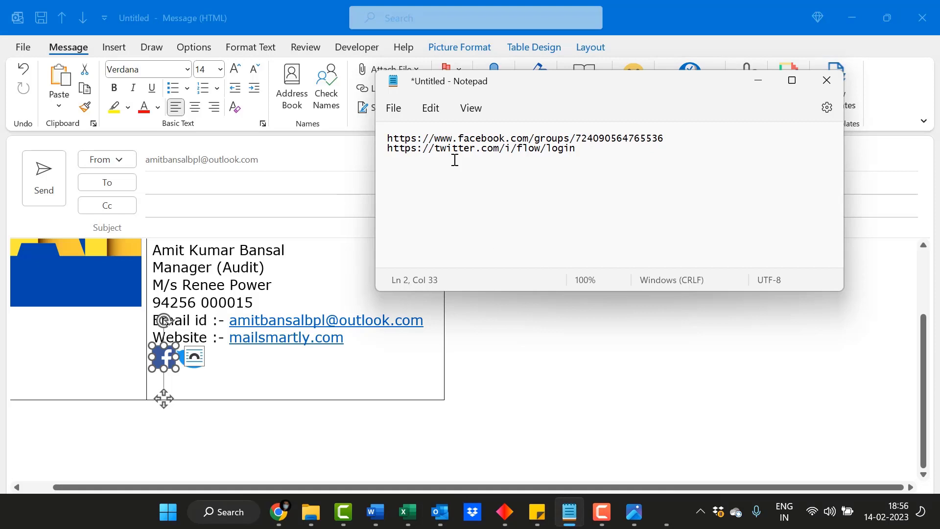
{"action": "left_click_drag", "start_coordinate": [666, 139], "coordinate": [395, 142]}
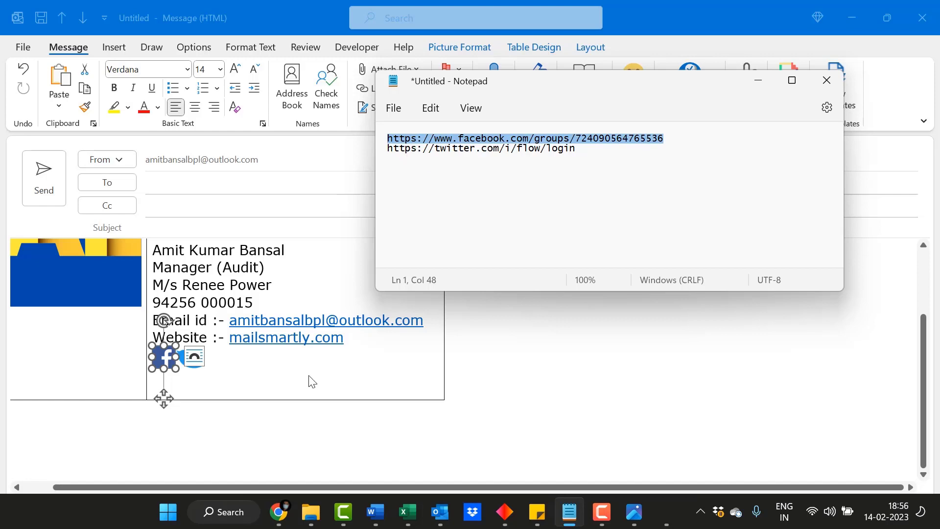
{"action": "left_click", "coordinate": [528, 421]}
{"action": "left_click", "coordinate": [197, 360]}
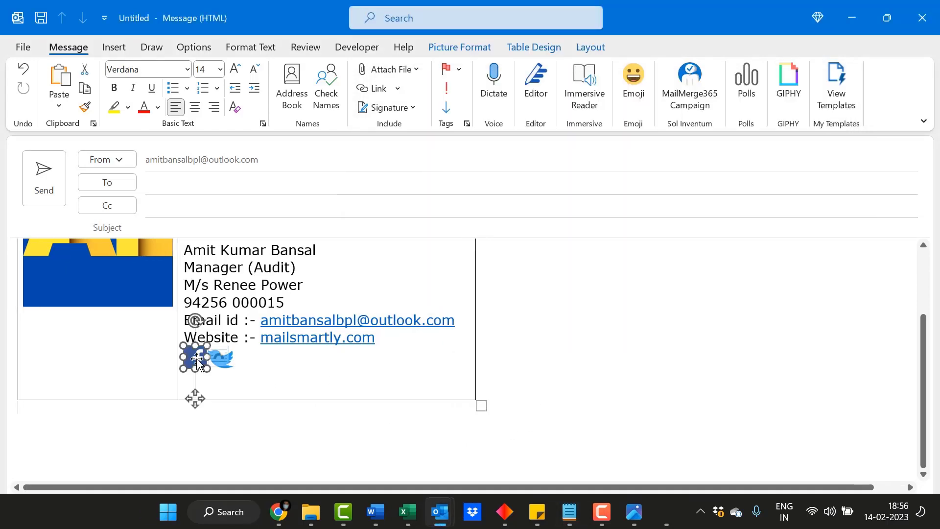
{"action": "right_click", "coordinate": [196, 361]}
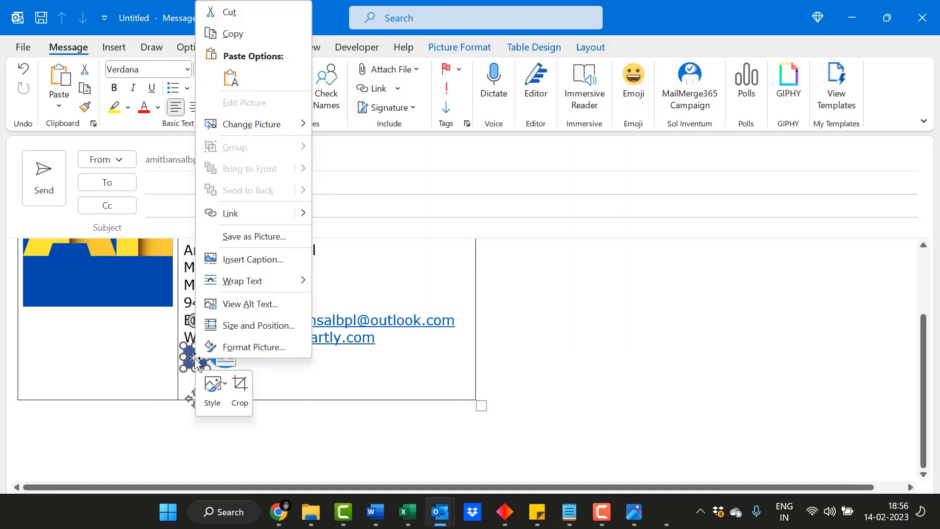
{"action": "left_click", "coordinate": [378, 89]}
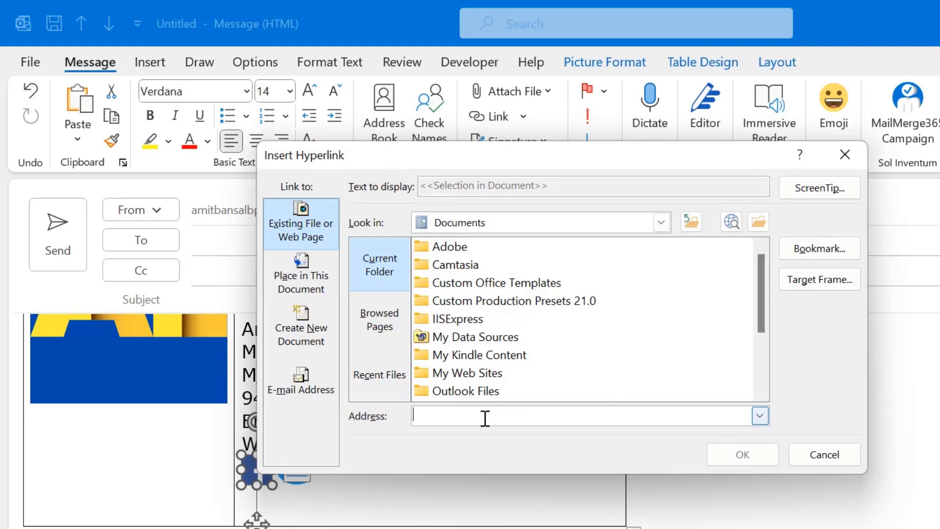
{"action": "key", "text": "ctrl+v"}
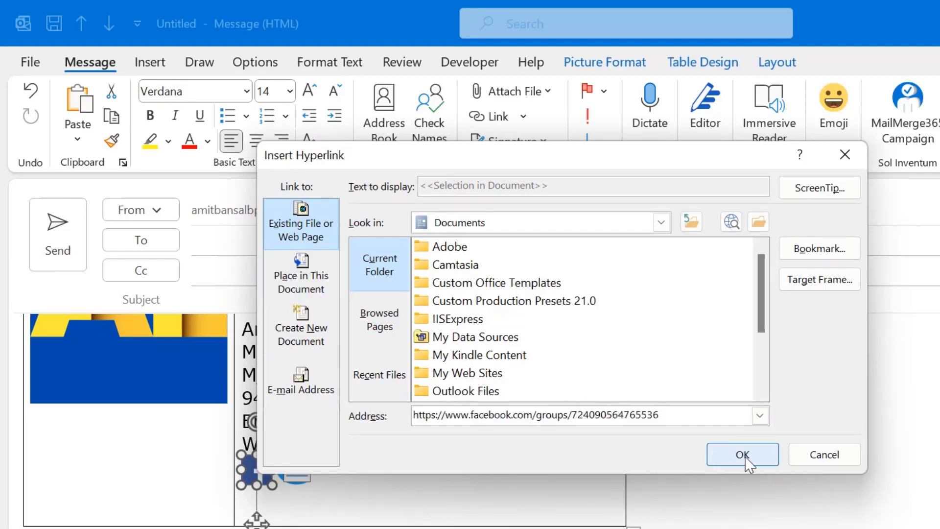
{"action": "left_click", "coordinate": [747, 460]}
{"action": "left_click", "coordinate": [713, 488]}
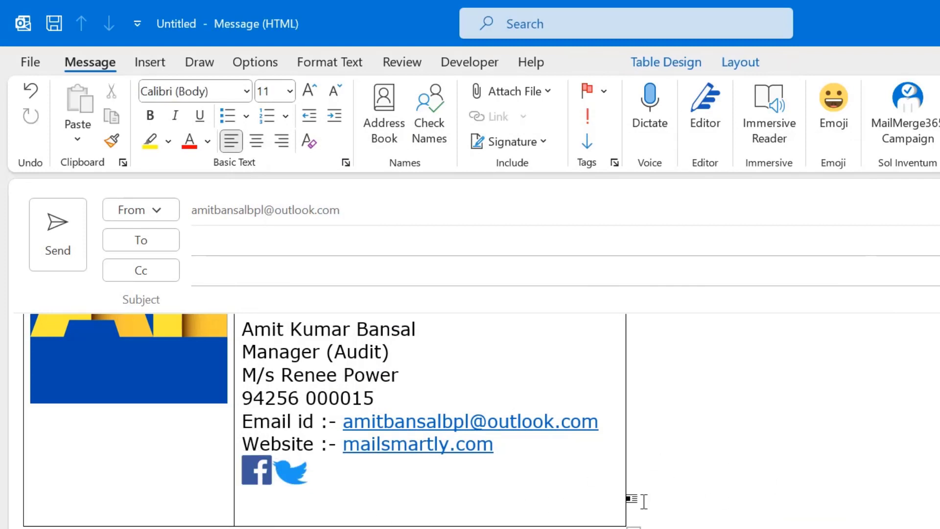
Link the Twitter icon to the Twitter login URL copied from Notepad.
{"action": "key", "text": "alt+Tab"}
{"action": "left_click_drag", "start_coordinate": [780, 205], "coordinate": [513, 212]}
{"action": "key", "text": "ctrl+c"}
{"action": "key", "text": "alt+Tab"}
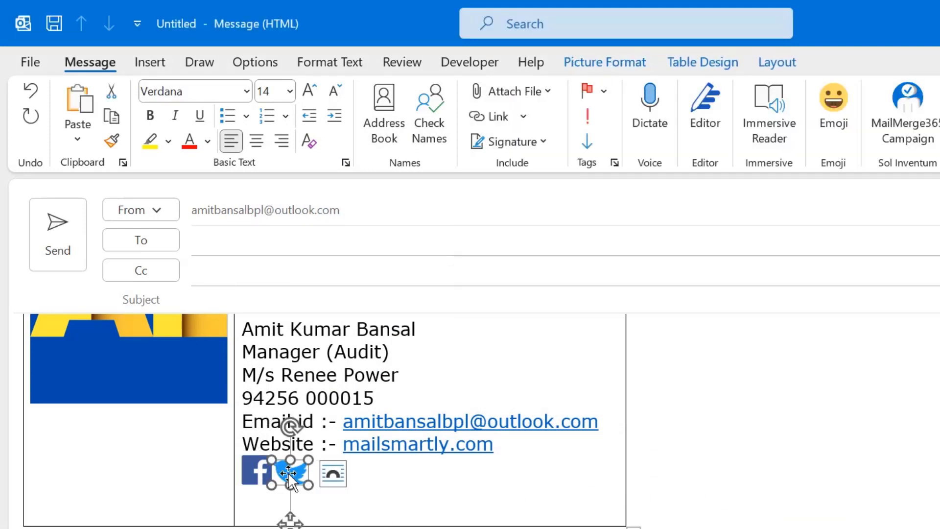
{"action": "left_click", "coordinate": [496, 121]}
{"action": "left_click", "coordinate": [478, 422]}
{"action": "key", "text": "ctrl+v"}
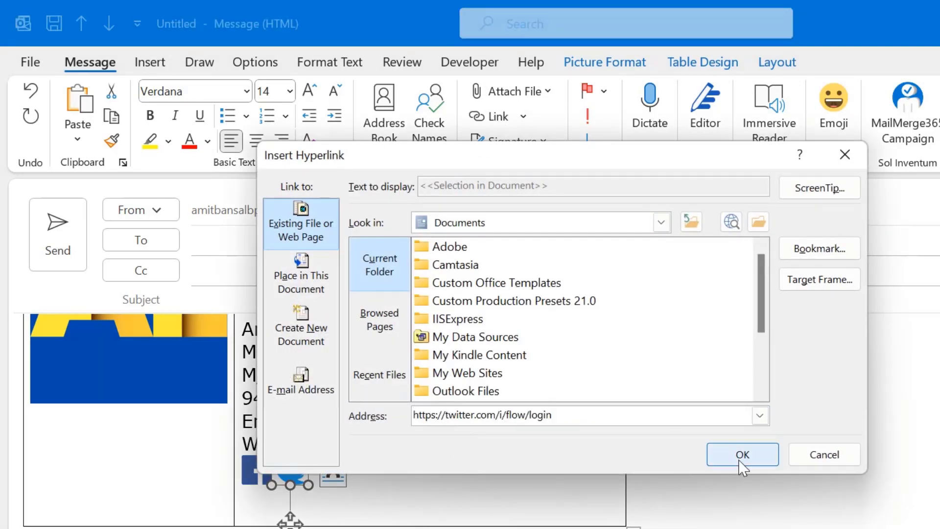
{"action": "left_click", "coordinate": [738, 458]}
{"action": "left_click", "coordinate": [786, 479]}
{"action": "scroll", "coordinate": [802, 430], "scroll_direction": "up", "scroll_amount": 3}
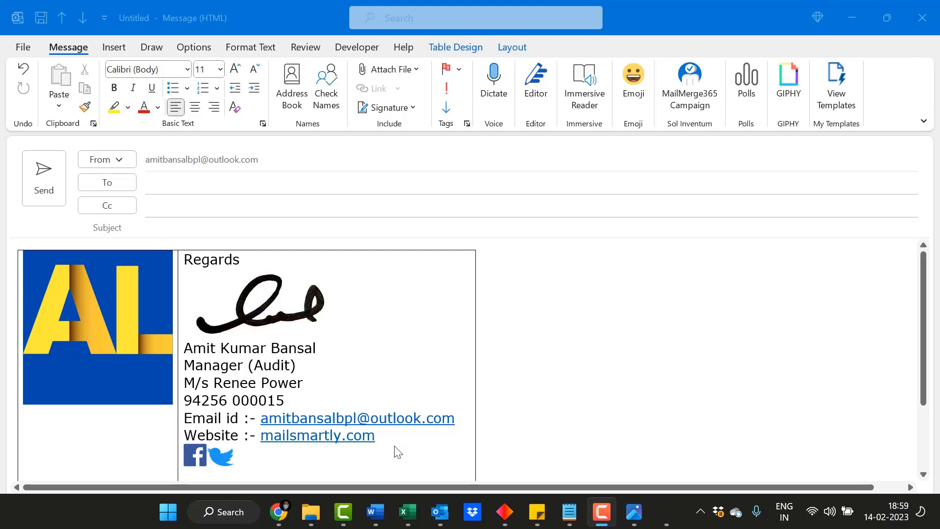
Switch to Google Chrome to bring up a new Google tab.
{"action": "left_click", "coordinate": [278, 512]}
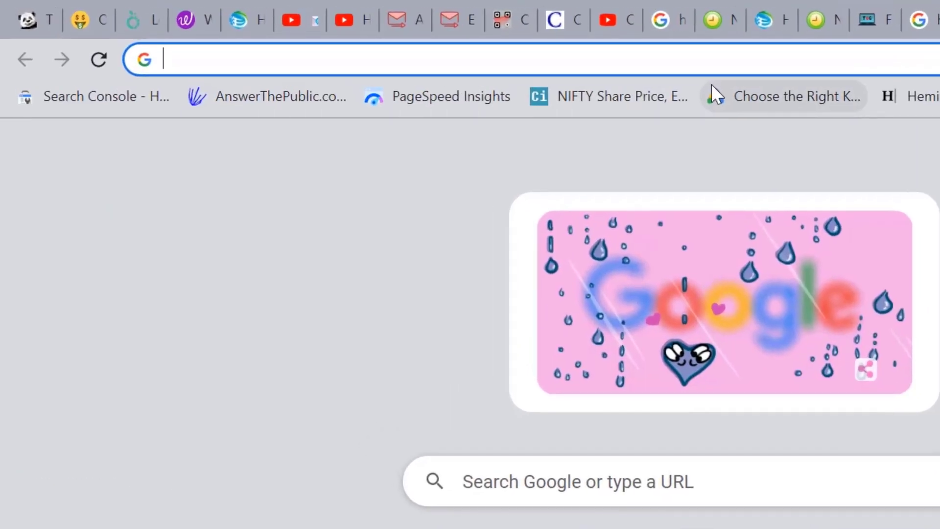
Open the QR Code Generator website, dismiss the downloads notice and choose the CONTACT type.
{"action": "type", "text": "qr"}
{"action": "left_click", "coordinate": [396, 382]}
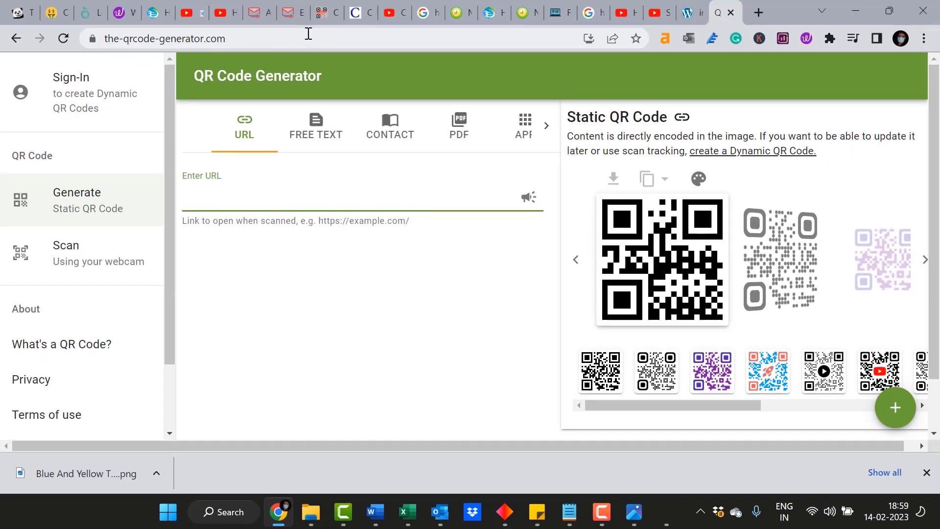
{"action": "left_click", "coordinate": [927, 472]}
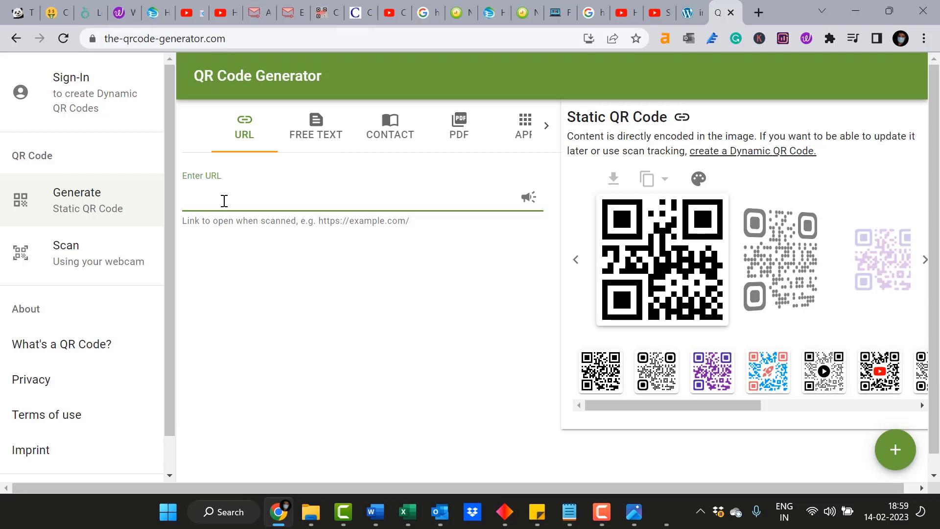
{"action": "left_click", "coordinate": [388, 139]}
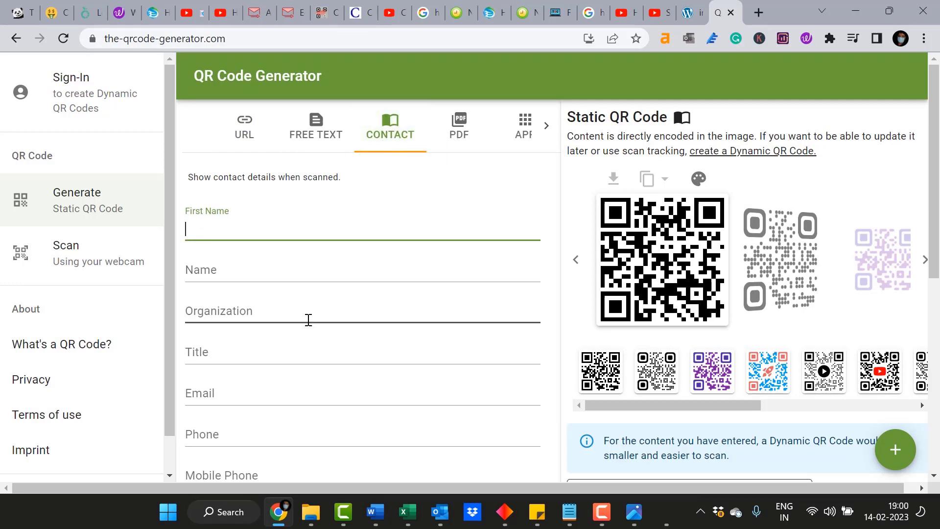
Look through the contact form fields from First Name to Postcode, then view more QR code types.
{"action": "scroll", "coordinate": [296, 289], "scroll_direction": "down", "scroll_amount": 3}
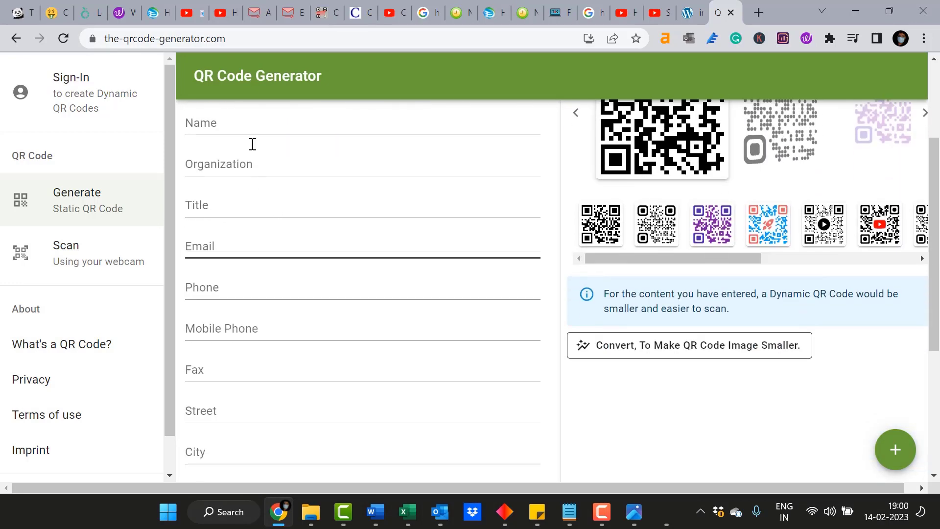
{"action": "left_click", "coordinate": [360, 292]}
{"action": "scroll", "coordinate": [360, 293], "scroll_direction": "down", "scroll_amount": 2}
{"action": "left_click", "coordinate": [361, 293]}
{"action": "scroll", "coordinate": [361, 293], "scroll_direction": "down", "scroll_amount": 2}
{"action": "left_click", "coordinate": [317, 260]}
{"action": "left_click", "coordinate": [300, 319]}
{"action": "scroll", "coordinate": [406, 326], "scroll_direction": "up", "scroll_amount": 1}
{"action": "scroll", "coordinate": [407, 326], "scroll_direction": "up", "scroll_amount": 6}
{"action": "left_click", "coordinate": [508, 214]}
{"action": "left_click", "coordinate": [545, 123]}
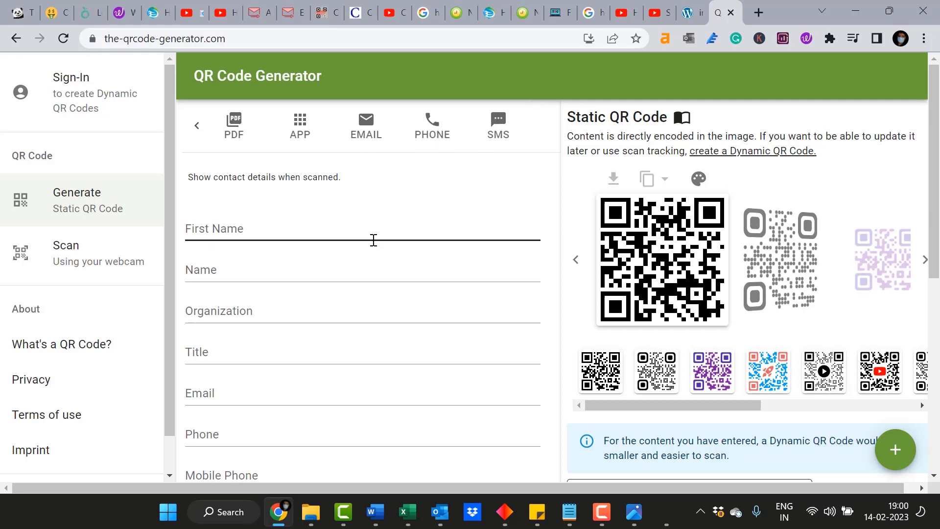
{"action": "scroll", "coordinate": [372, 241], "scroll_direction": "down", "scroll_amount": 8}
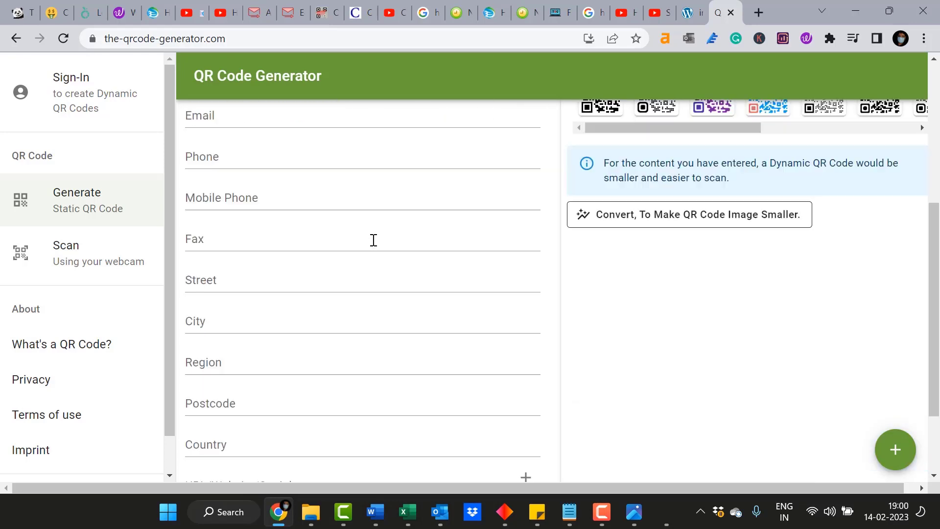
{"action": "scroll", "coordinate": [373, 245], "scroll_direction": "up", "scroll_amount": 3}
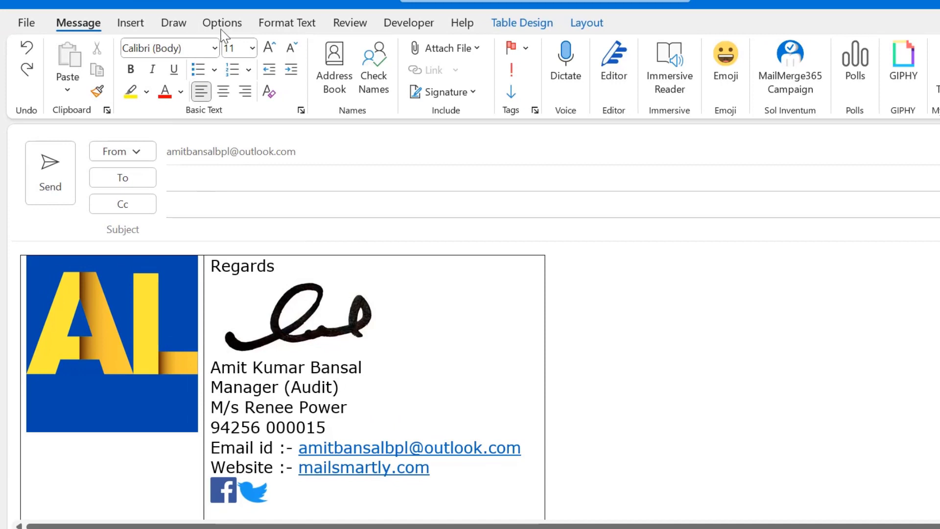
Insert QR Code.png from this device into the signature table.
{"action": "left_click", "coordinate": [130, 23]}
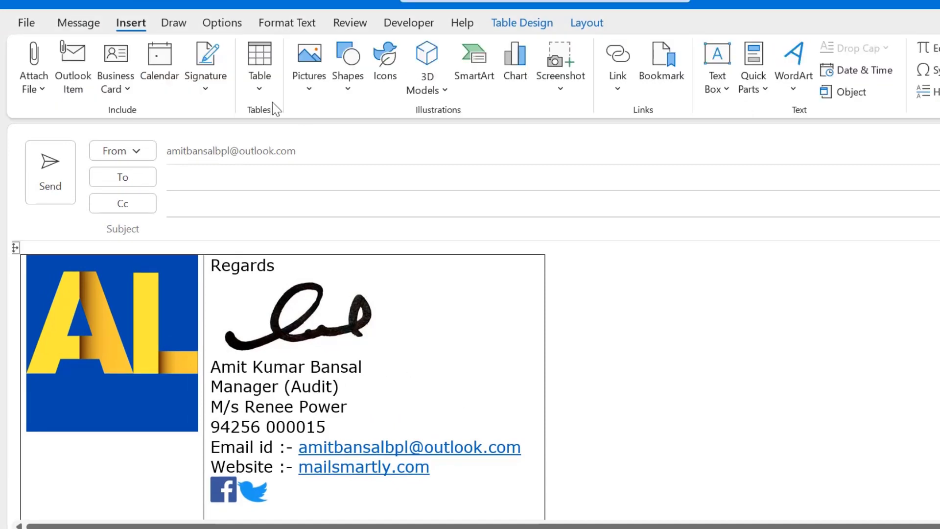
{"action": "left_click", "coordinate": [307, 78]}
{"action": "left_click", "coordinate": [337, 139]}
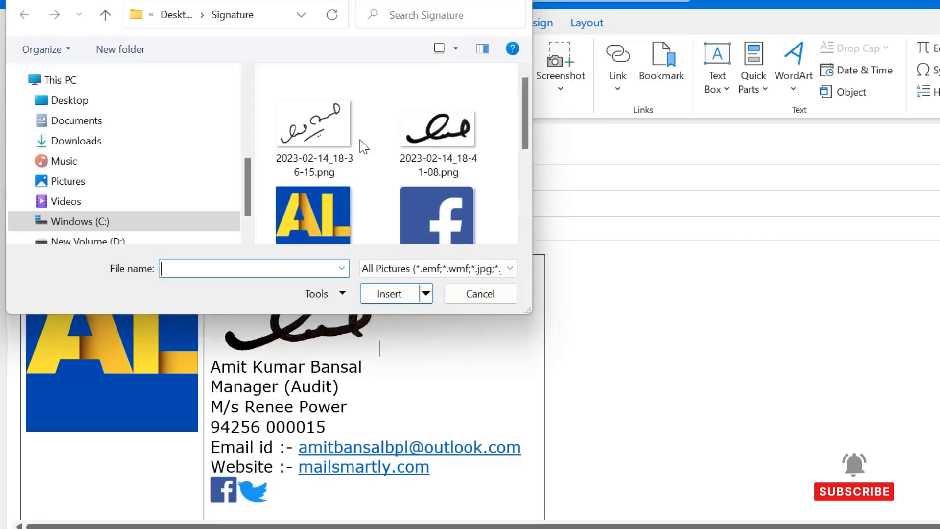
{"action": "scroll", "coordinate": [315, 170], "scroll_direction": "down", "scroll_amount": 3}
{"action": "left_click", "coordinate": [321, 185]}
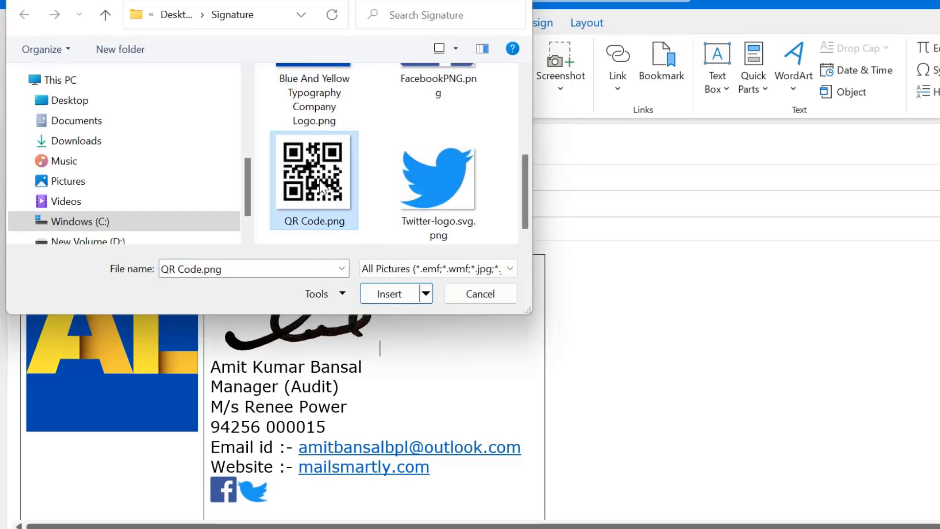
{"action": "double_click", "coordinate": [321, 185]}
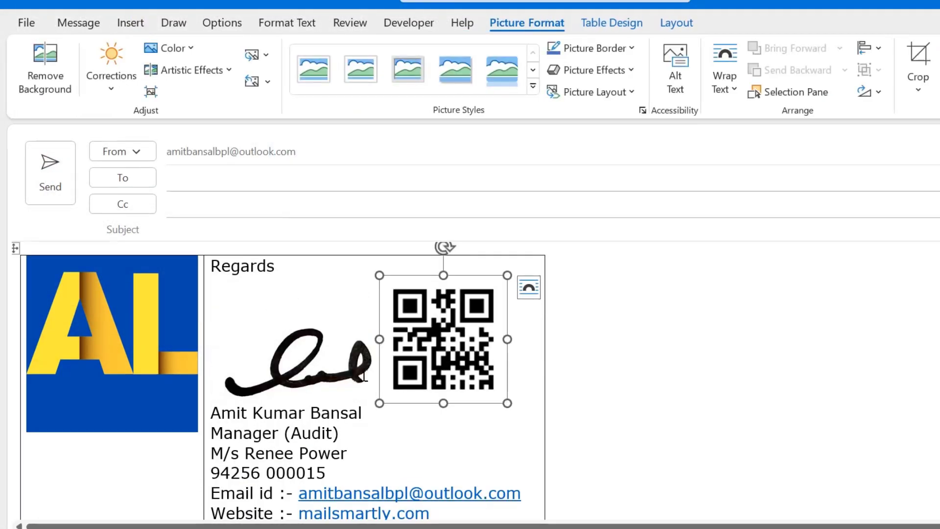
Set the QR code's wrapping to In Front of Text beside the handwritten signature.
{"action": "right_click", "coordinate": [447, 330]}
{"action": "left_click", "coordinate": [403, 318]}
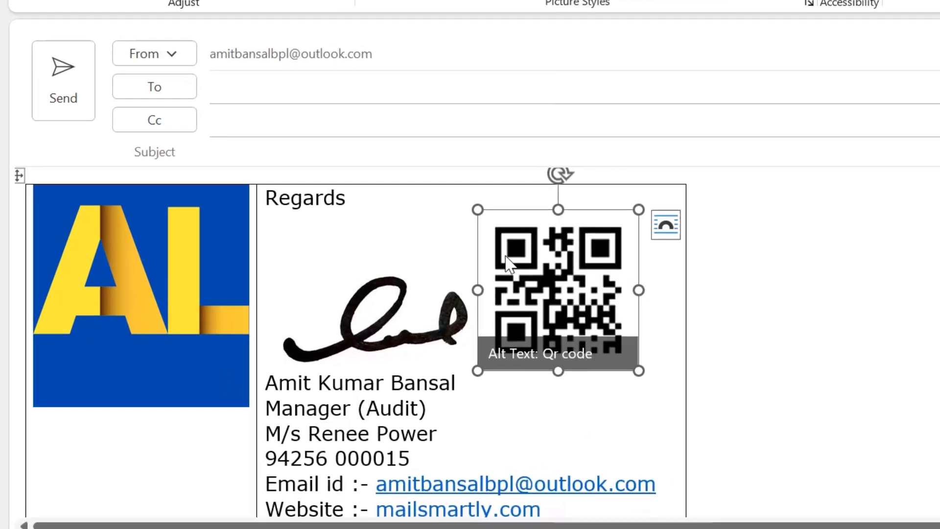
{"action": "right_click", "coordinate": [506, 262]}
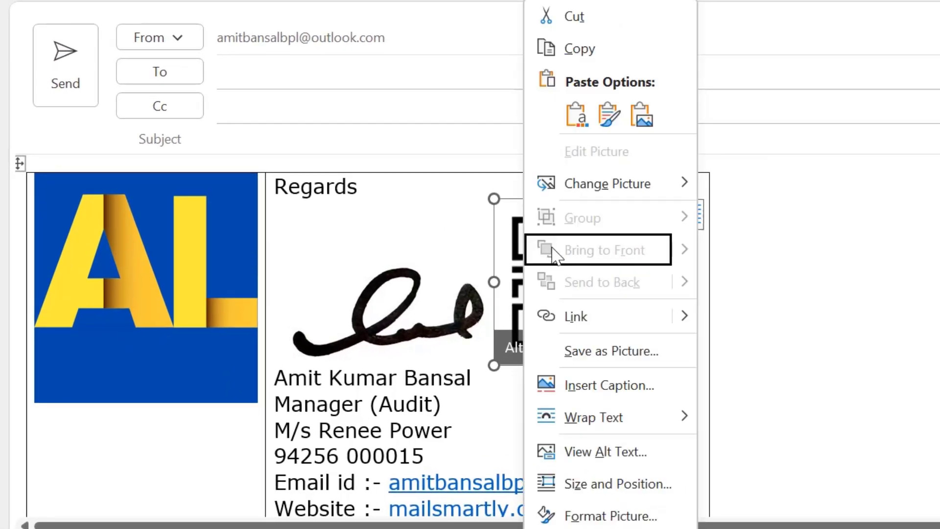
{"action": "mouse_move", "coordinate": [624, 418]}
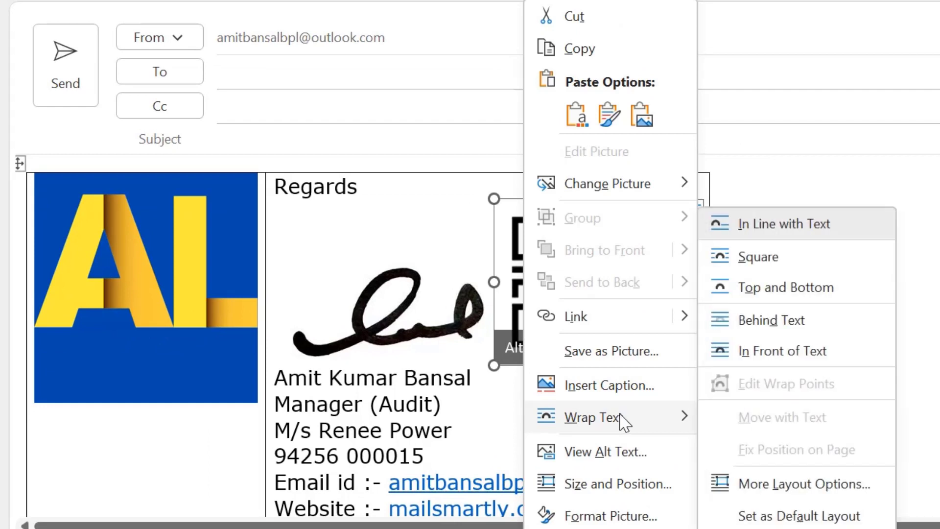
{"action": "left_click", "coordinate": [841, 351]}
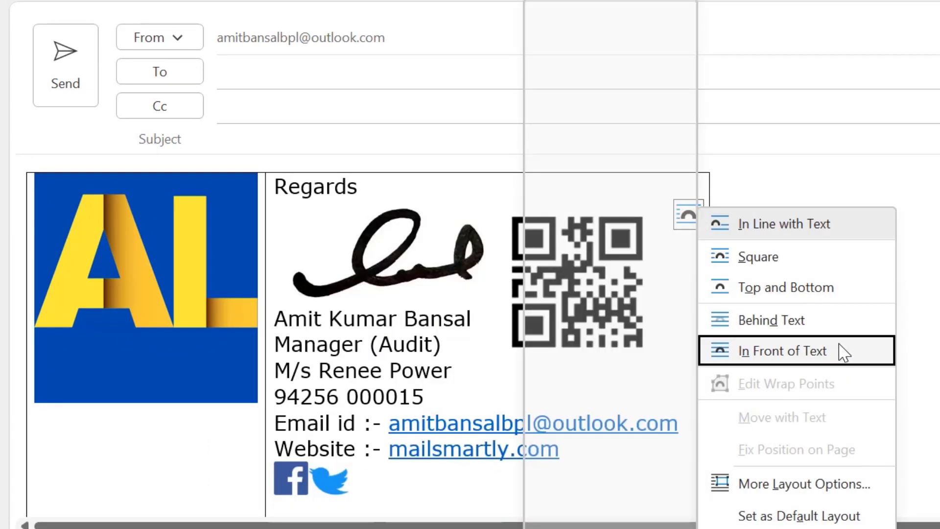
{"action": "left_click", "coordinate": [841, 353]}
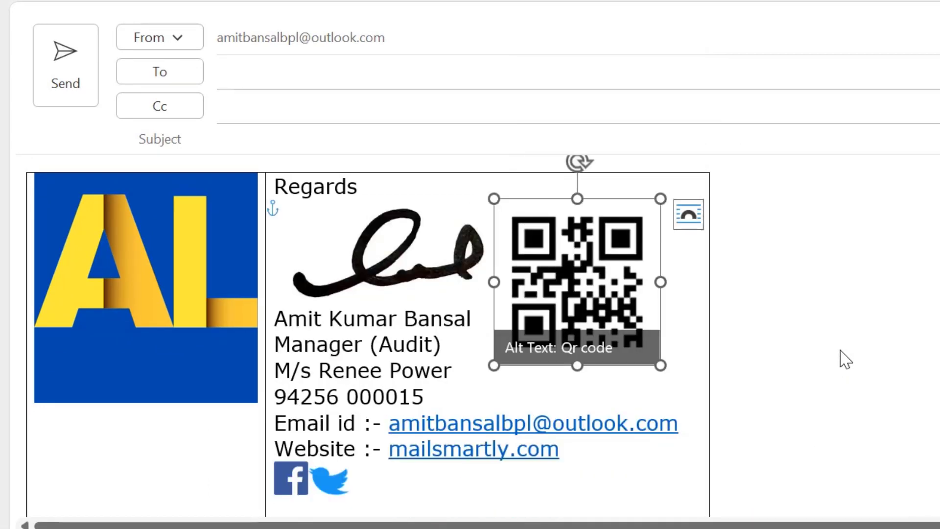
{"action": "left_click", "coordinate": [895, 246]}
{"action": "scroll", "coordinate": [924, 273], "scroll_direction": "down", "scroll_amount": 1}
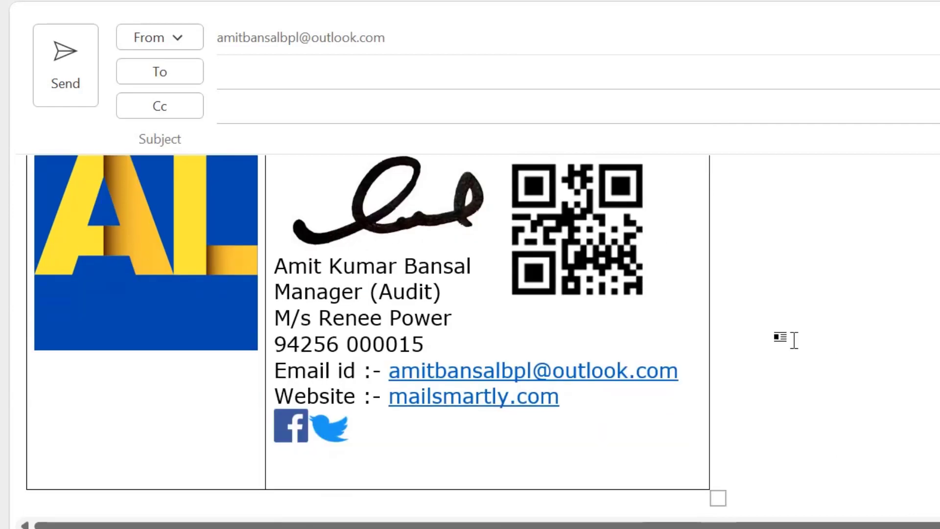
{"action": "scroll", "coordinate": [660, 298], "scroll_direction": "up", "scroll_amount": 1}
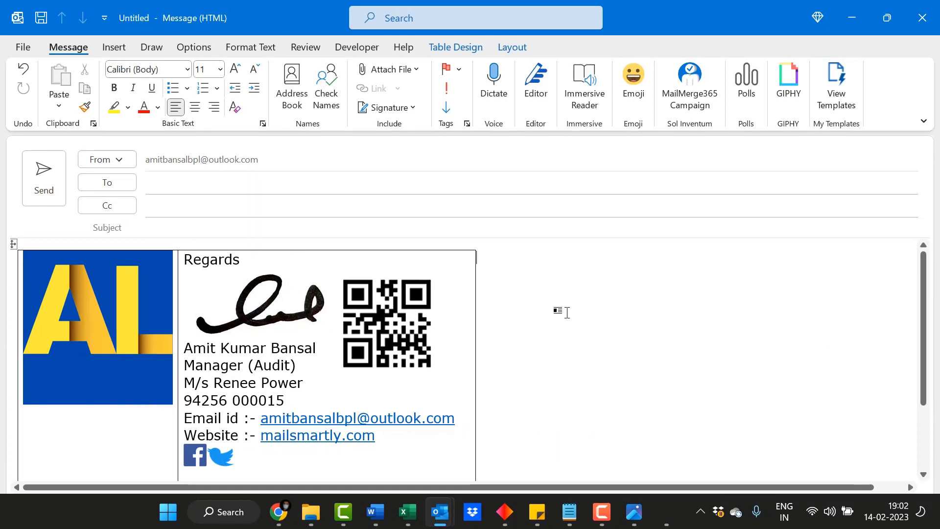
Select the whole signature table and apply No Border so no gridlines show.
{"action": "left_click", "coordinate": [14, 245]}
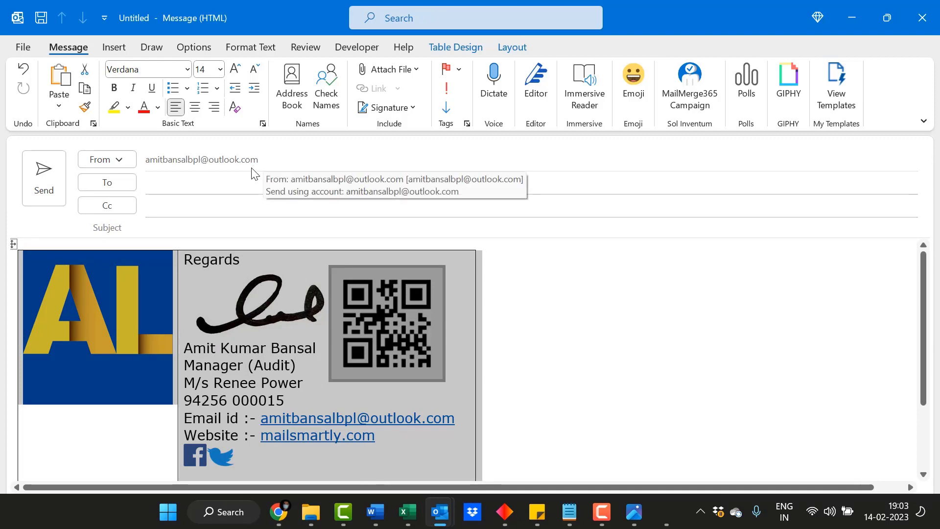
{"action": "left_click", "coordinate": [455, 46]}
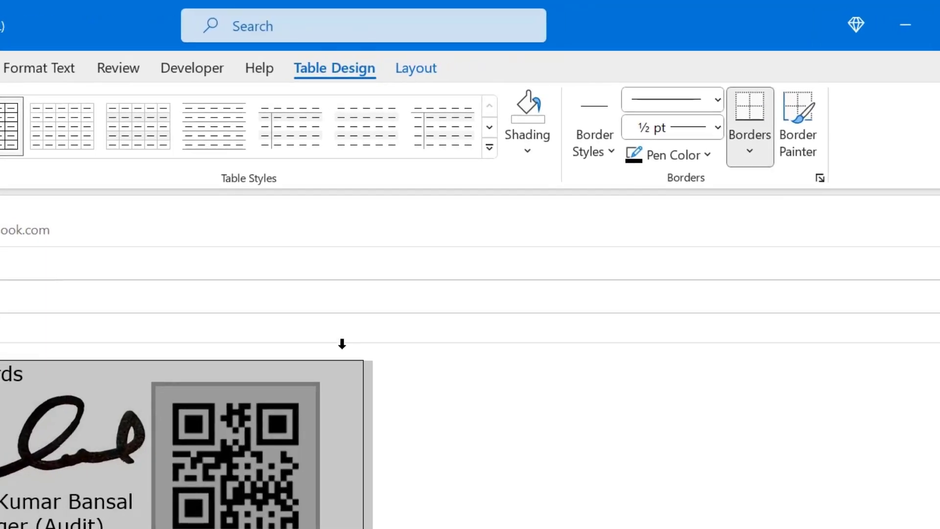
{"action": "left_click", "coordinate": [750, 152]}
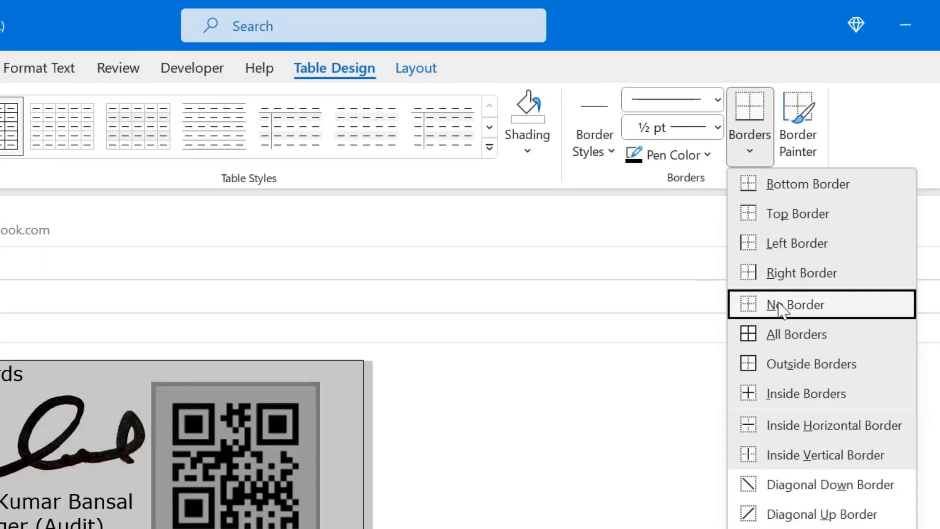
{"action": "left_click", "coordinate": [788, 310]}
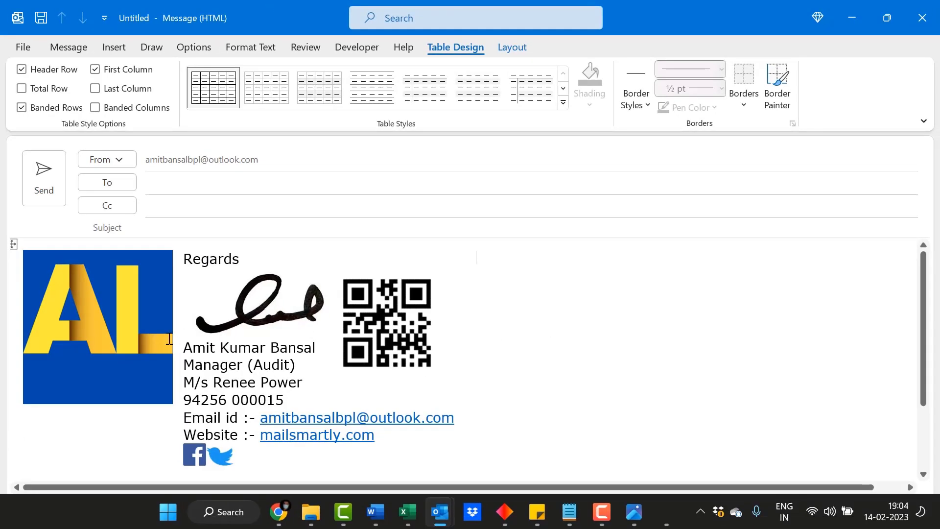
{"action": "scroll", "coordinate": [622, 369], "scroll_direction": "down", "scroll_amount": 4}
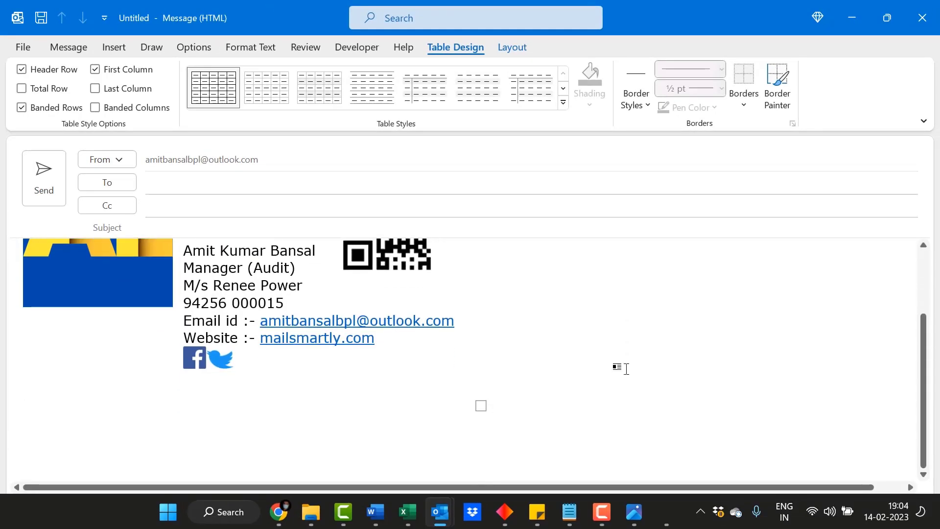
{"action": "scroll", "coordinate": [622, 369], "scroll_direction": "up", "scroll_amount": 4}
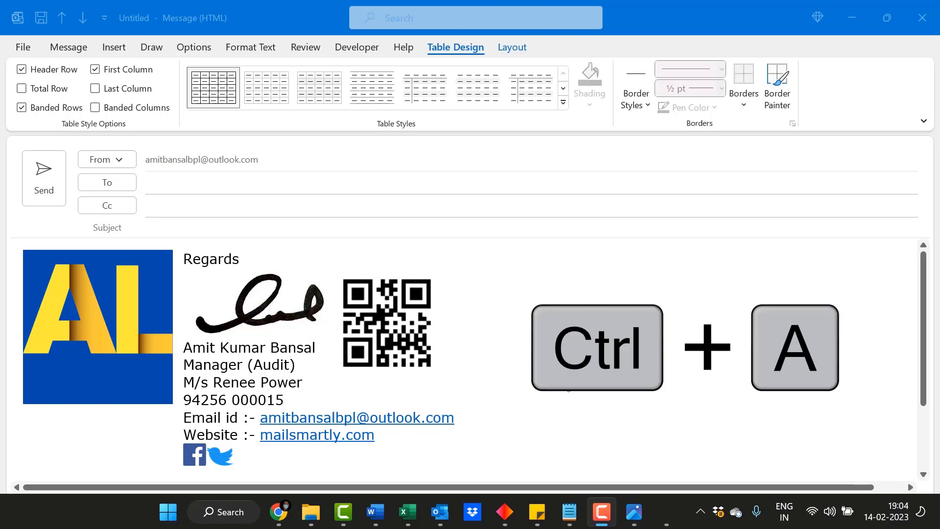
Cut the finished signature table from the message body and open Signatures and Stationery.
{"action": "key", "text": "ctrl+a"}
{"action": "key", "text": "ctrl+x"}
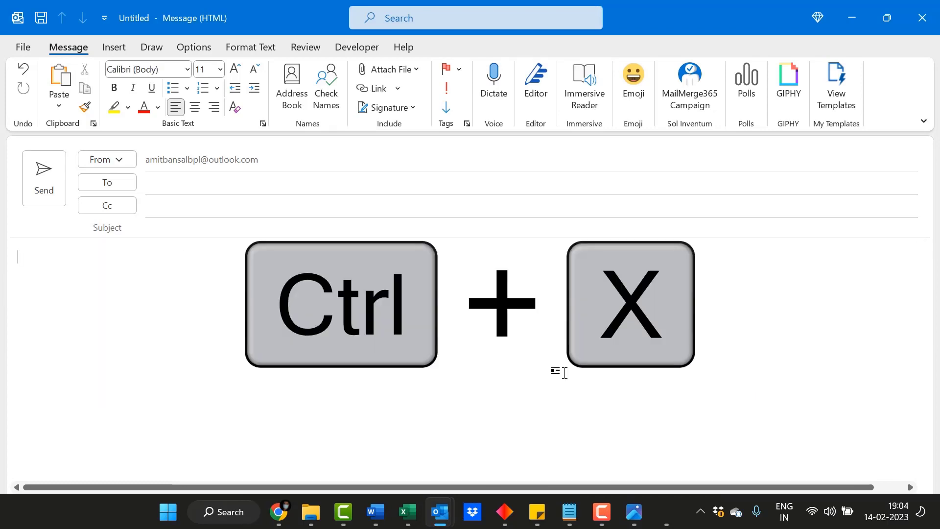
{"action": "left_click", "coordinate": [389, 107]}
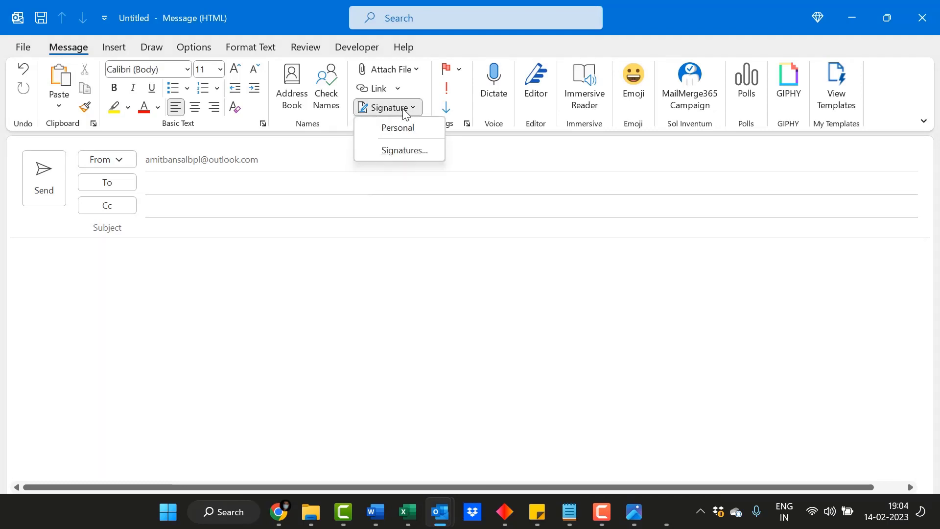
{"action": "left_click", "coordinate": [387, 150]}
{"action": "left_click", "coordinate": [410, 109]}
{"action": "left_click", "coordinate": [397, 140]}
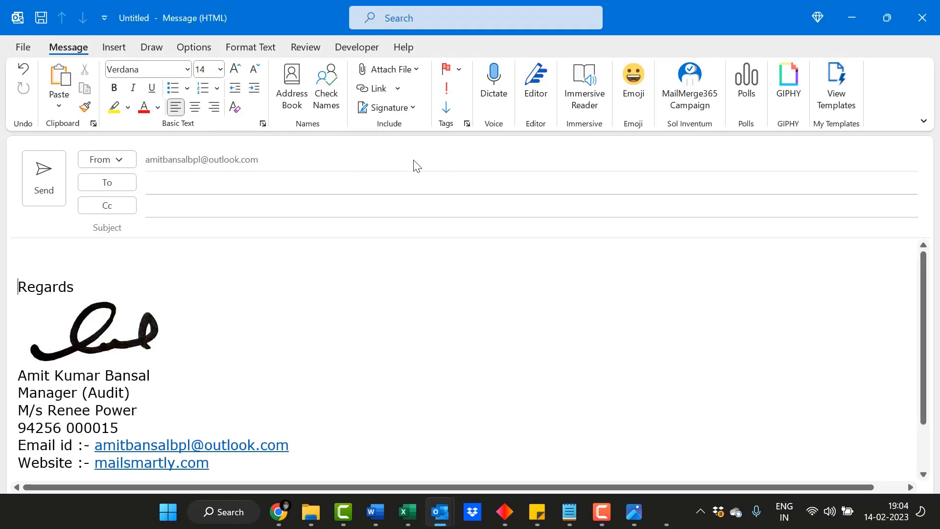
{"action": "left_click", "coordinate": [406, 108]}
{"action": "left_click", "coordinate": [417, 151]}
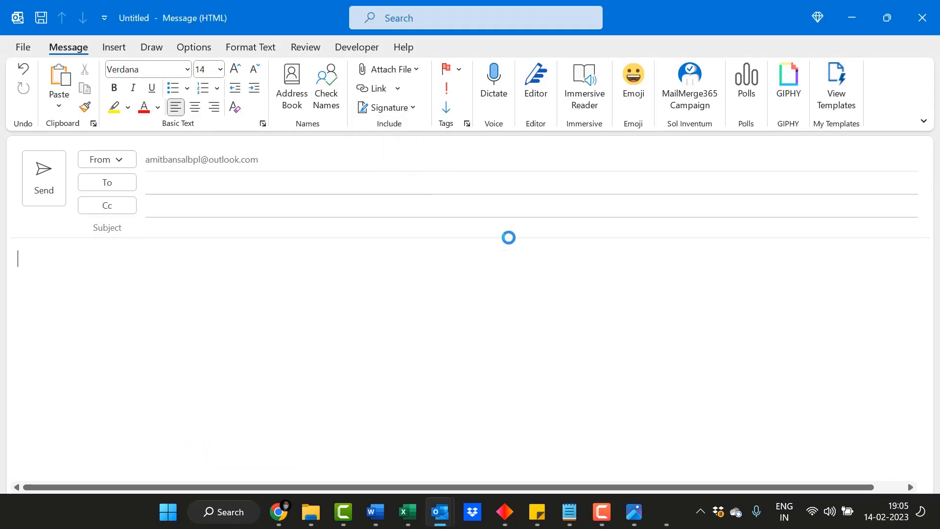
Replace the Personal signature's old text with the AL-logo signature table and save it.
{"action": "left_click", "coordinate": [217, 116]}
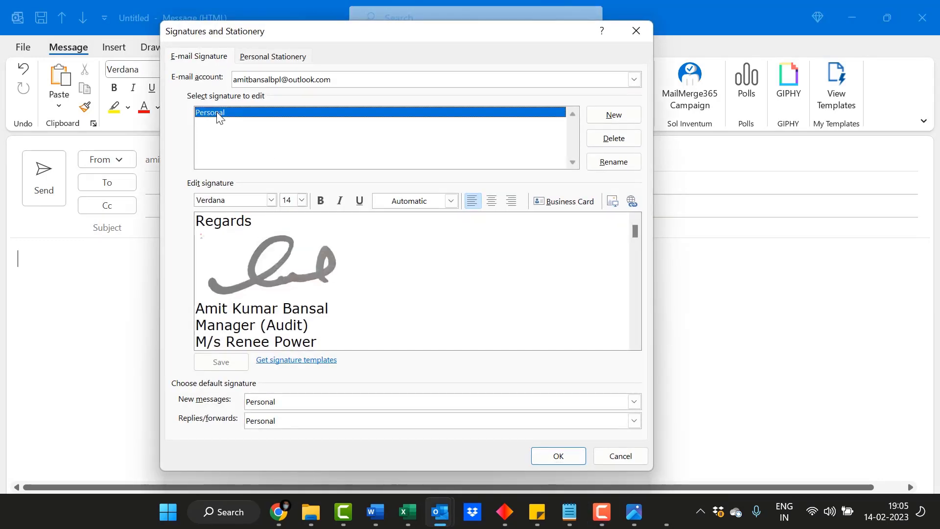
{"action": "double_click", "coordinate": [422, 327]}
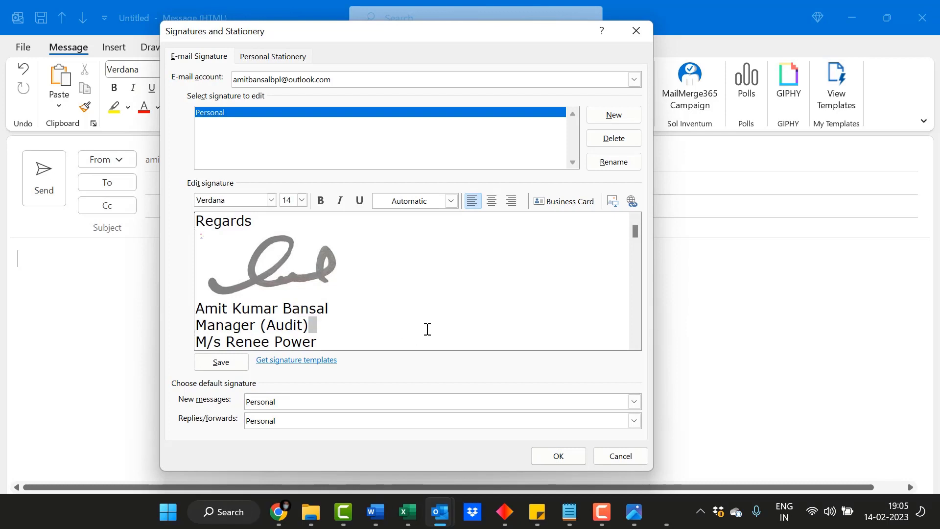
{"action": "left_click_drag", "start_coordinate": [212, 244], "coordinate": [467, 299]}
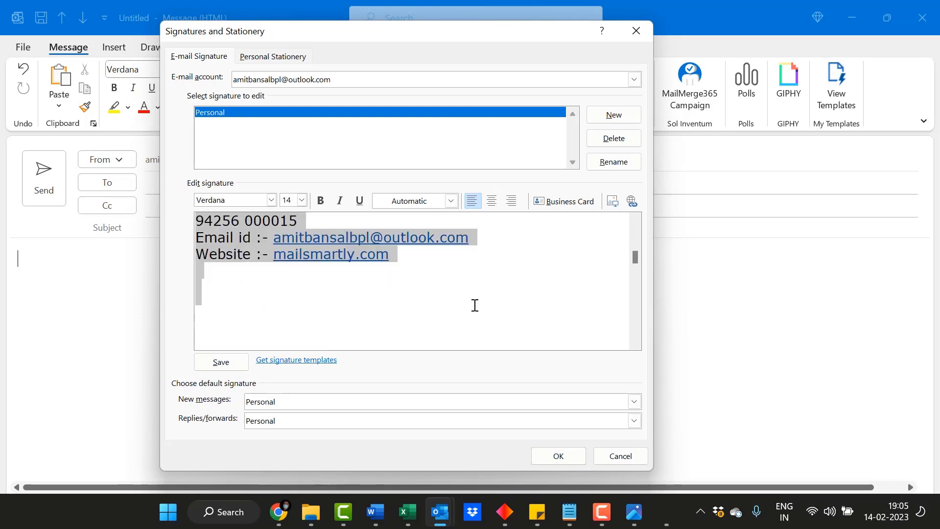
{"action": "key", "text": "Delete"}
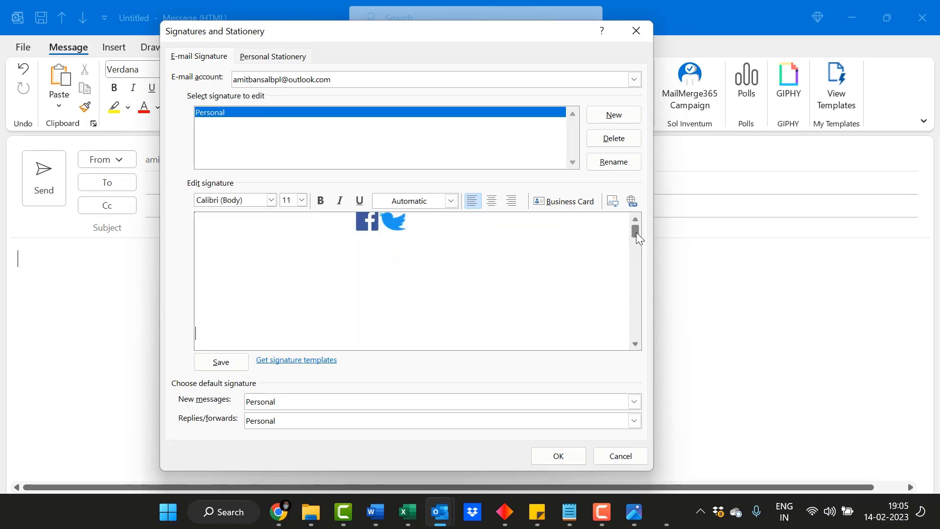
{"action": "key", "text": "ctrl+z"}
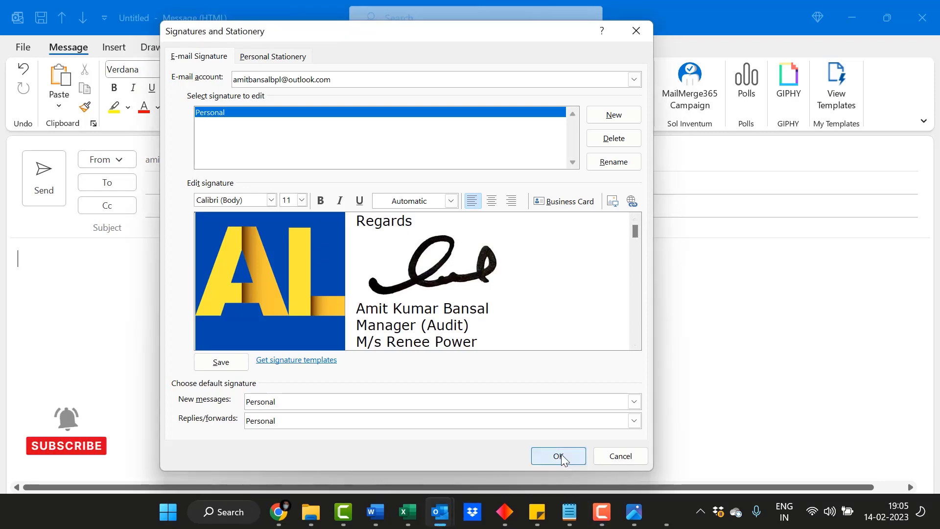
{"action": "key", "text": "Return"}
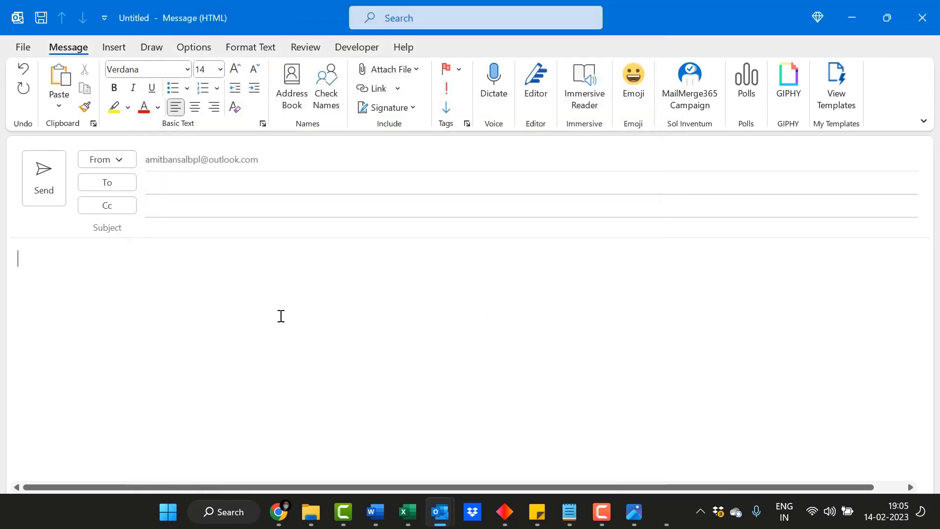
{"action": "left_click", "coordinate": [392, 107]}
From signature settings, open Microsoft's Get signature templates support page.
{"action": "left_click", "coordinate": [411, 133]}
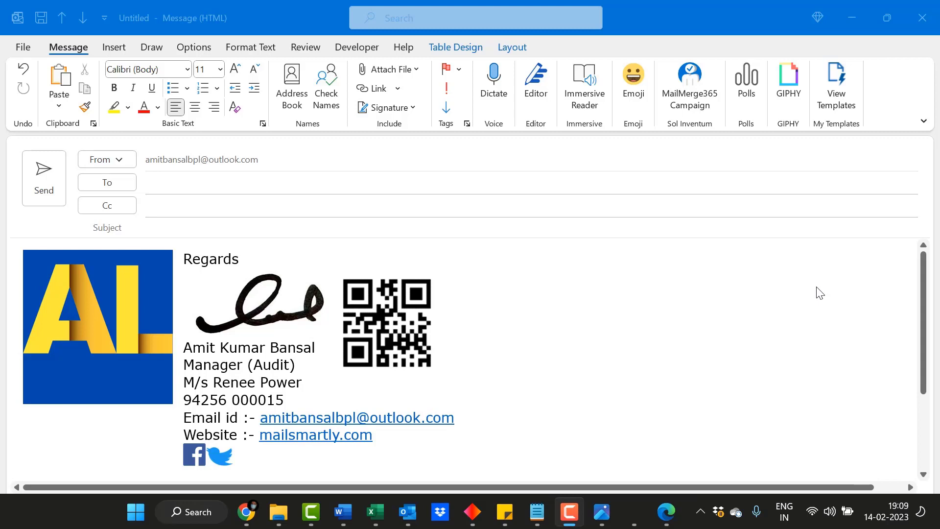
{"action": "left_click", "coordinate": [401, 109]}
{"action": "left_click", "coordinate": [389, 154]}
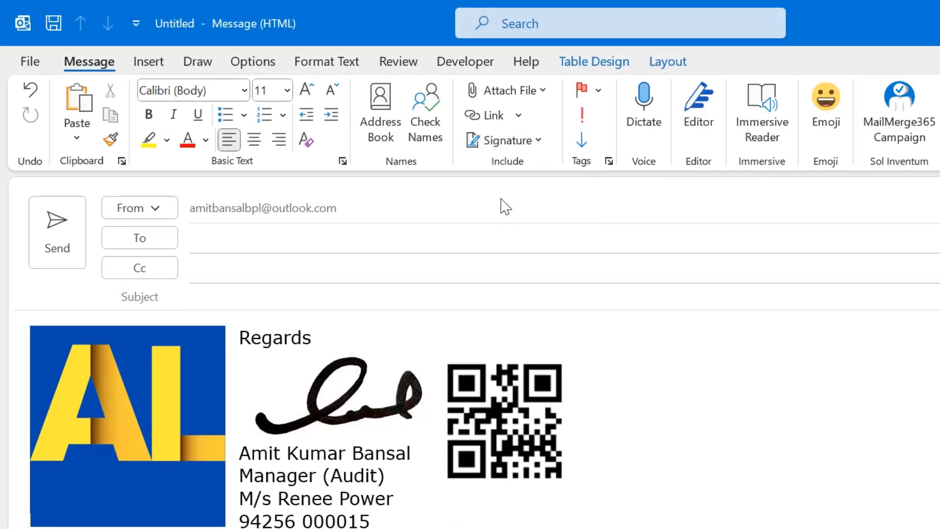
{"action": "left_click", "coordinate": [390, 471]}
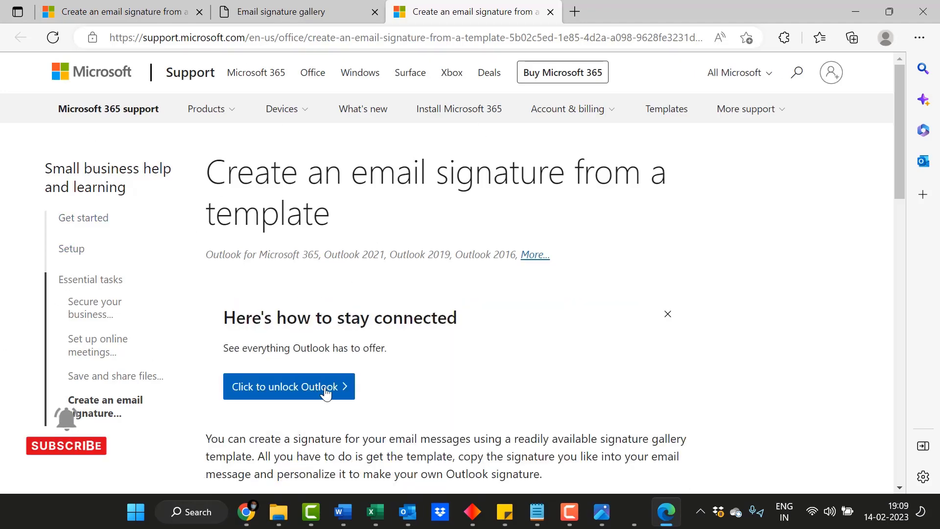
Download the Email signature gallery template in Edge and open it in Word.
{"action": "scroll", "coordinate": [405, 369], "scroll_direction": "down", "scroll_amount": 3}
{"action": "left_click", "coordinate": [237, 376]}
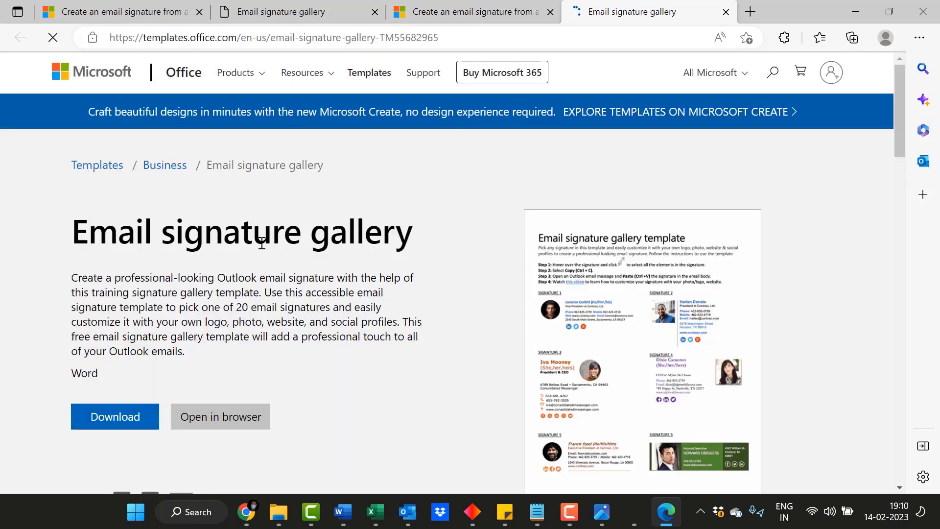
{"action": "left_click", "coordinate": [111, 428]}
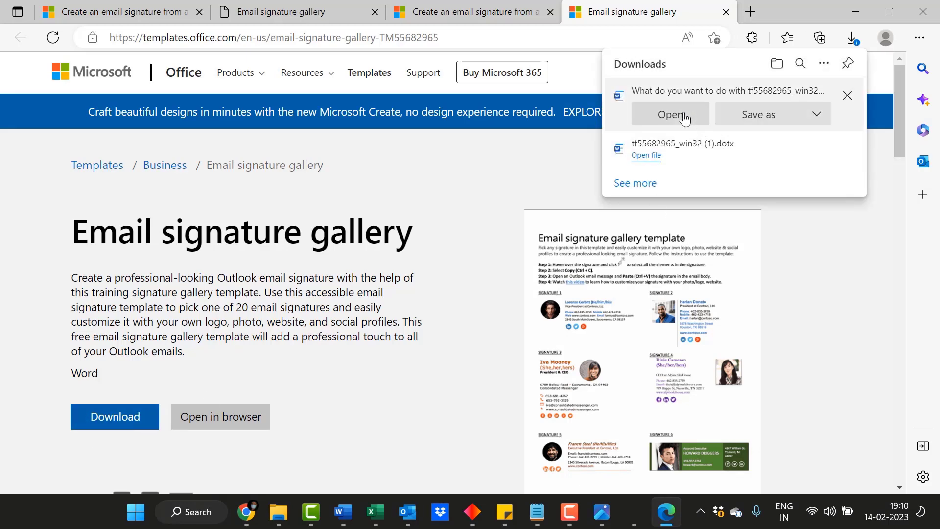
{"action": "left_click", "coordinate": [342, 512]}
{"action": "scroll", "coordinate": [649, 312], "scroll_direction": "down", "scroll_amount": 5}
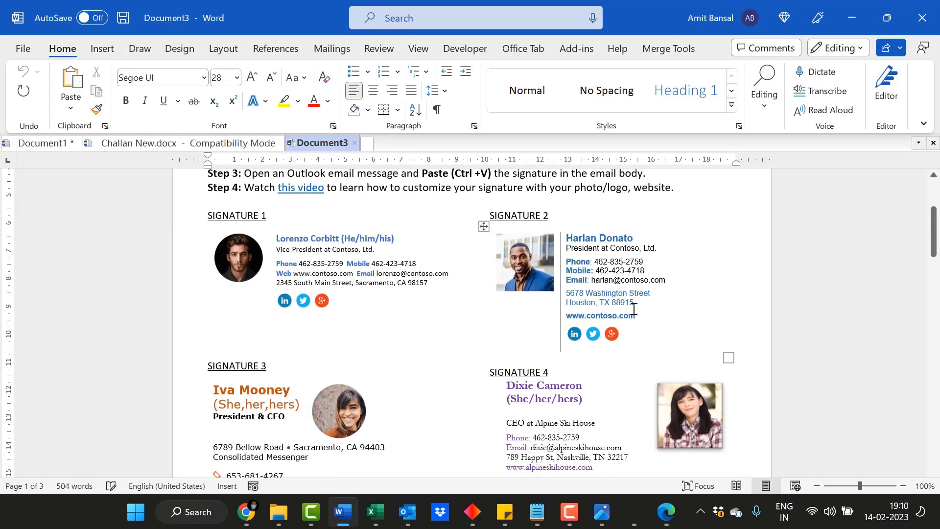
Browse the gallery samples, inspecting Signature 2's address, Signature 9's YouTube icon and Signature 11's hexagon photo.
{"action": "triple_click", "coordinate": [589, 308]}
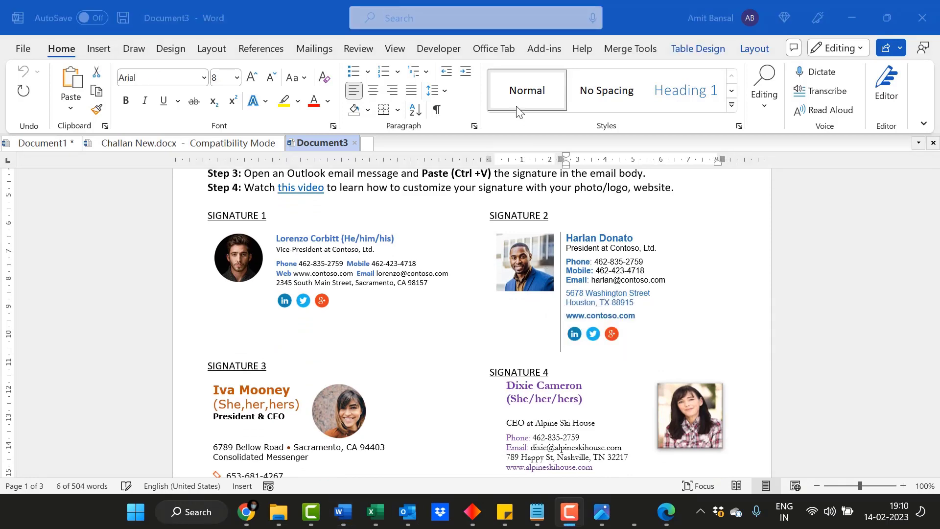
{"action": "scroll", "coordinate": [658, 309], "scroll_direction": "down", "scroll_amount": 3}
{"action": "scroll", "coordinate": [658, 310], "scroll_direction": "down", "scroll_amount": 10}
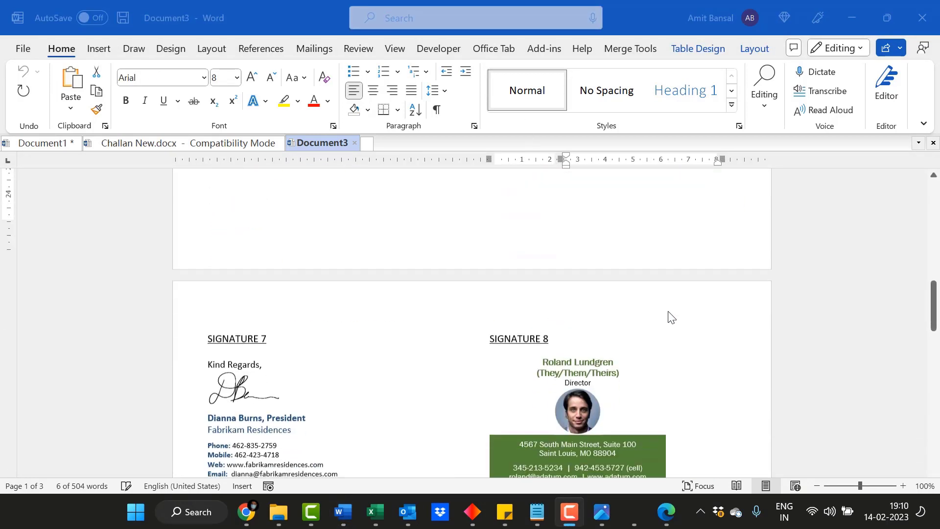
{"action": "scroll", "coordinate": [669, 320], "scroll_direction": "down", "scroll_amount": 3}
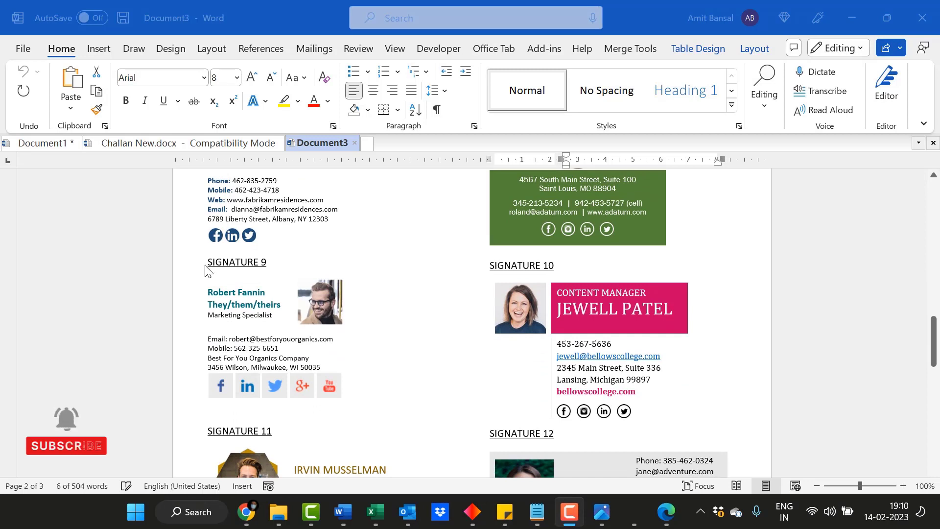
{"action": "left_click", "coordinate": [448, 349]}
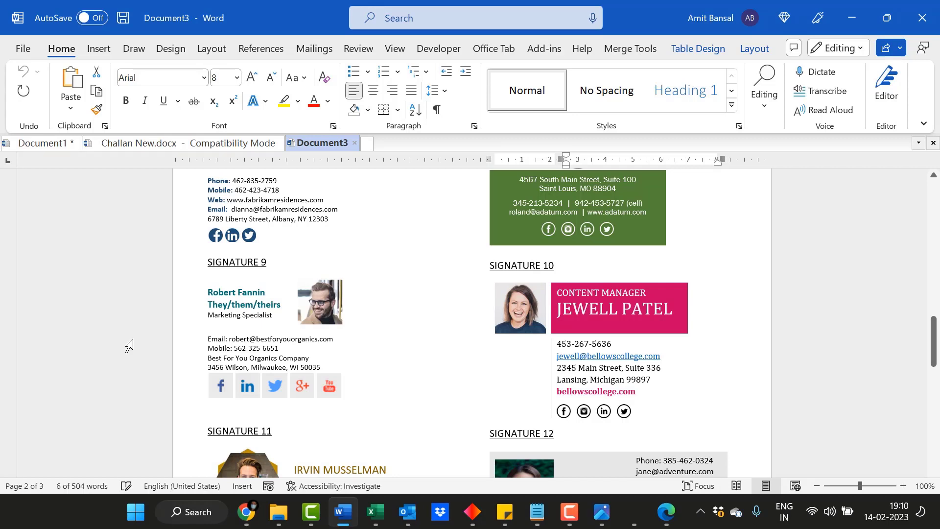
{"action": "left_click", "coordinate": [329, 386]}
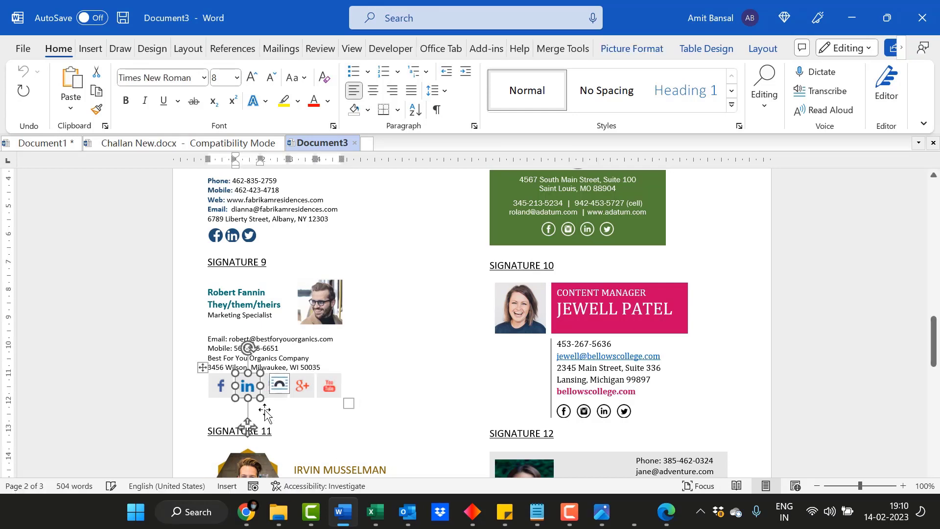
{"action": "left_click", "coordinate": [459, 389]}
{"action": "scroll", "coordinate": [436, 377], "scroll_direction": "down", "scroll_amount": 3}
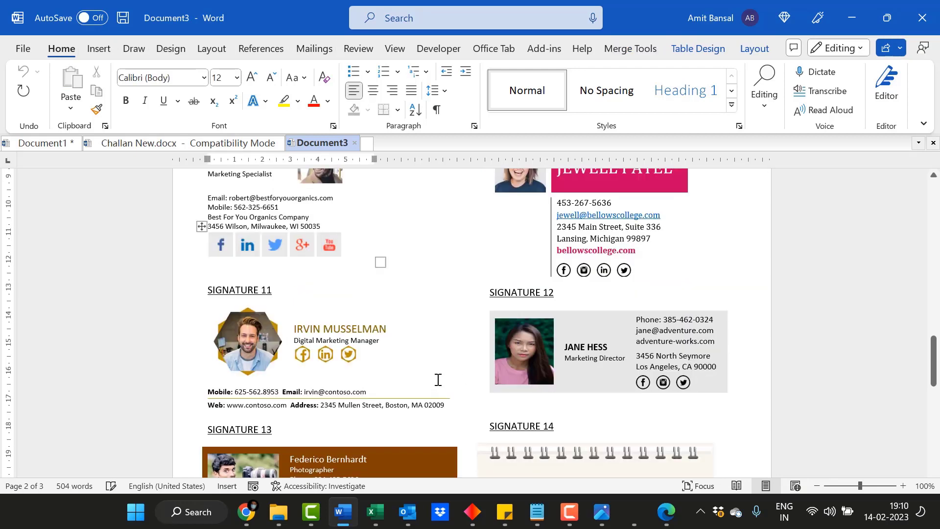
{"action": "left_click", "coordinate": [249, 339]}
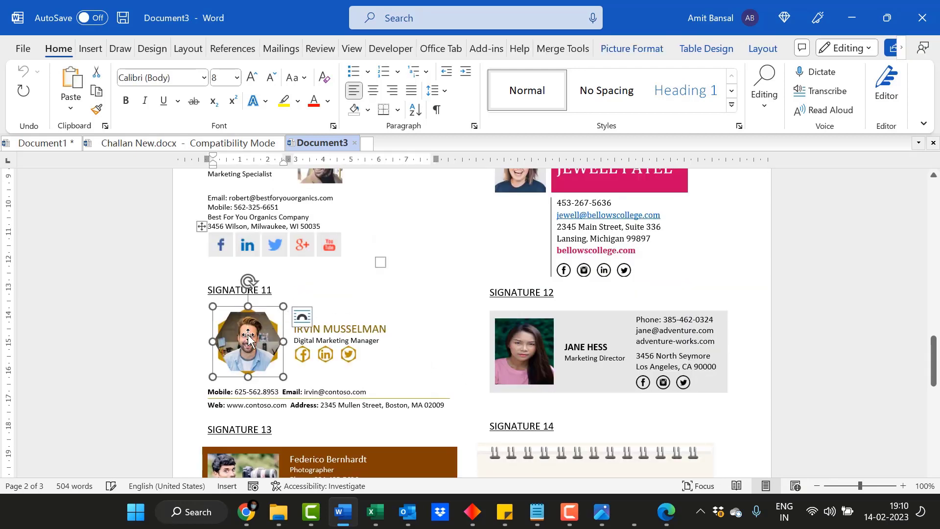
{"action": "left_click", "coordinate": [440, 260]}
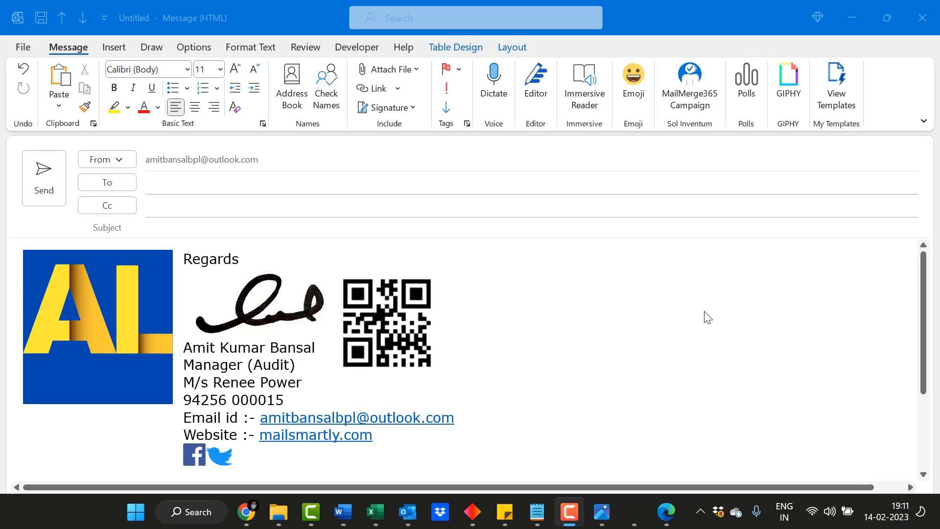